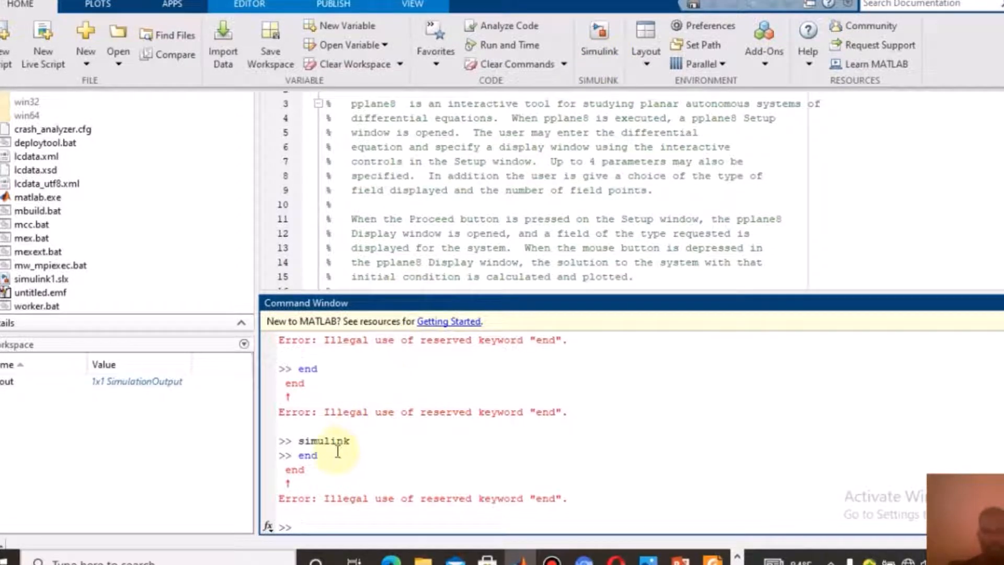
Launch Simulink by running the simulink command in the MATLAB command window.
click(316, 525)
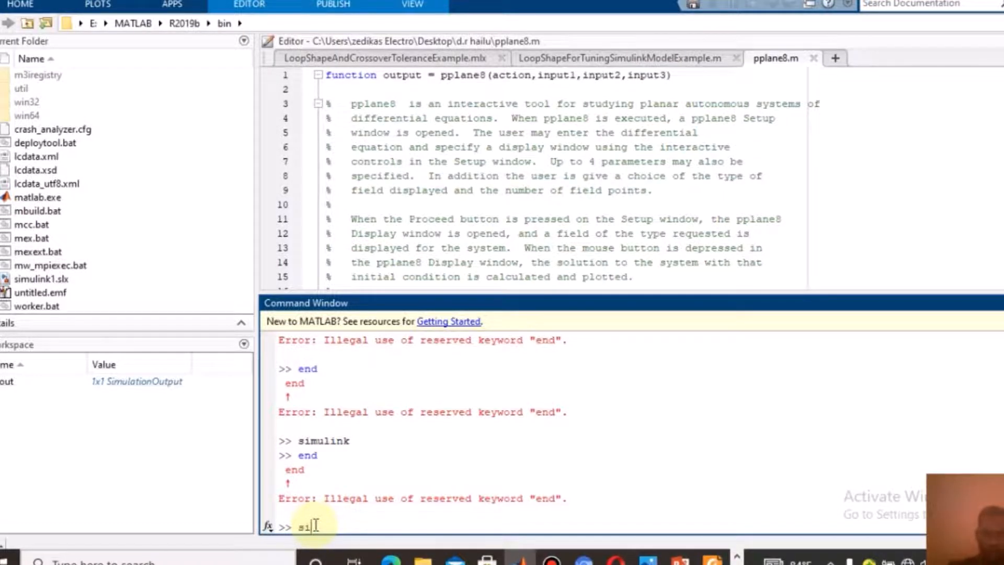
text(simu)
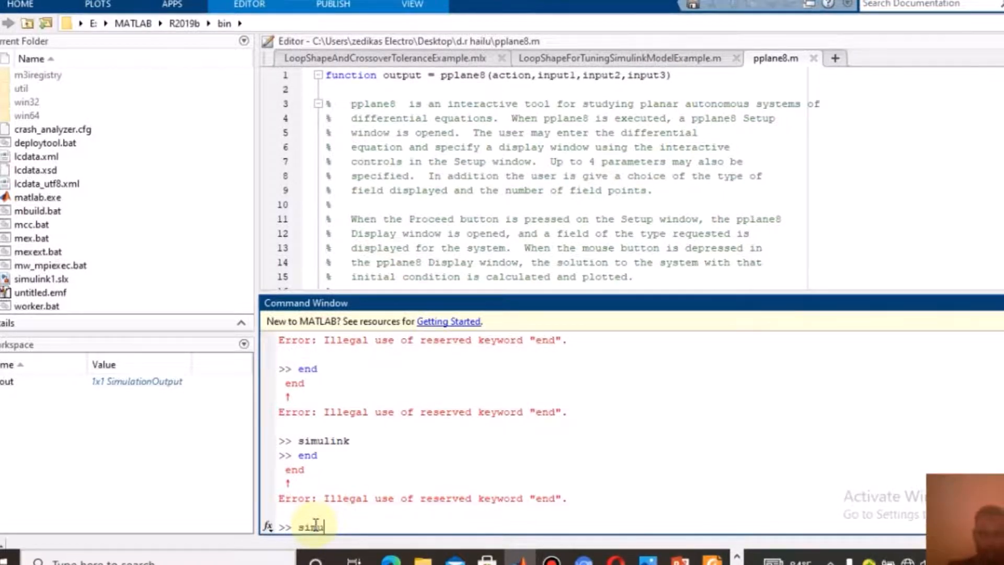
text(link)
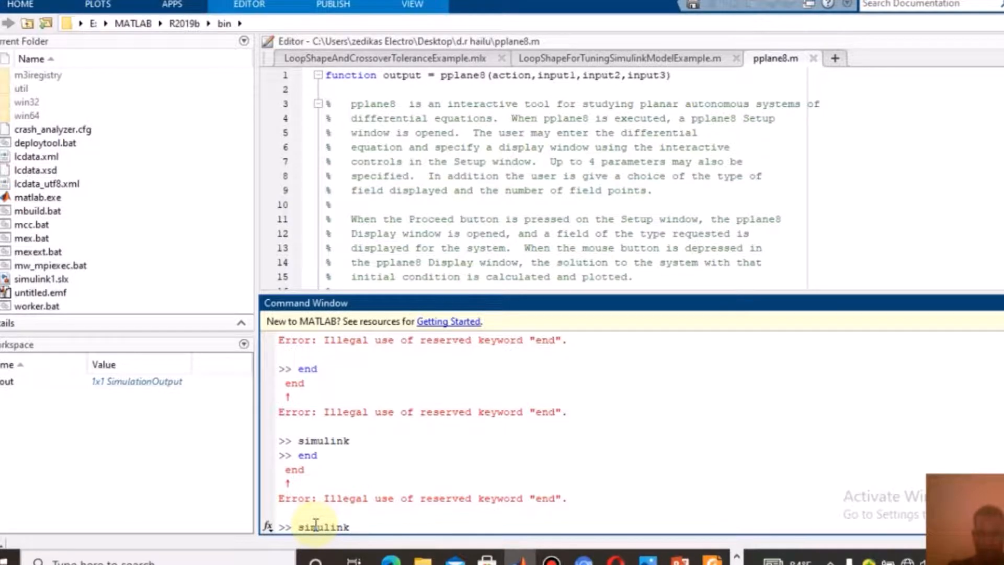
key(Return)
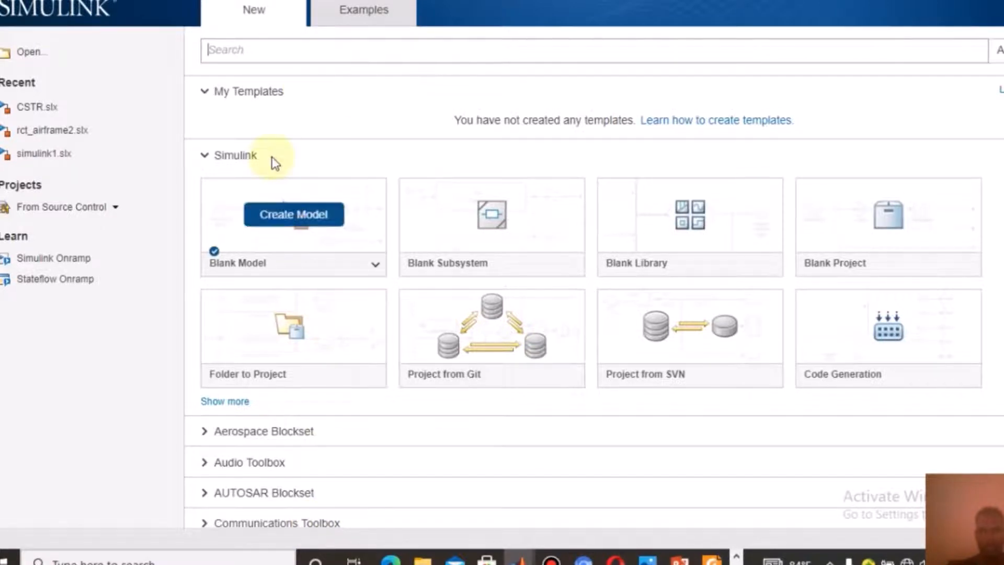
Browse the start page templates, expanding the Embedded Coder, DSP System Toolbox and Communications Toolbox groups.
scroll(256, 197, down, 4)
scroll(261, 197, down, 8)
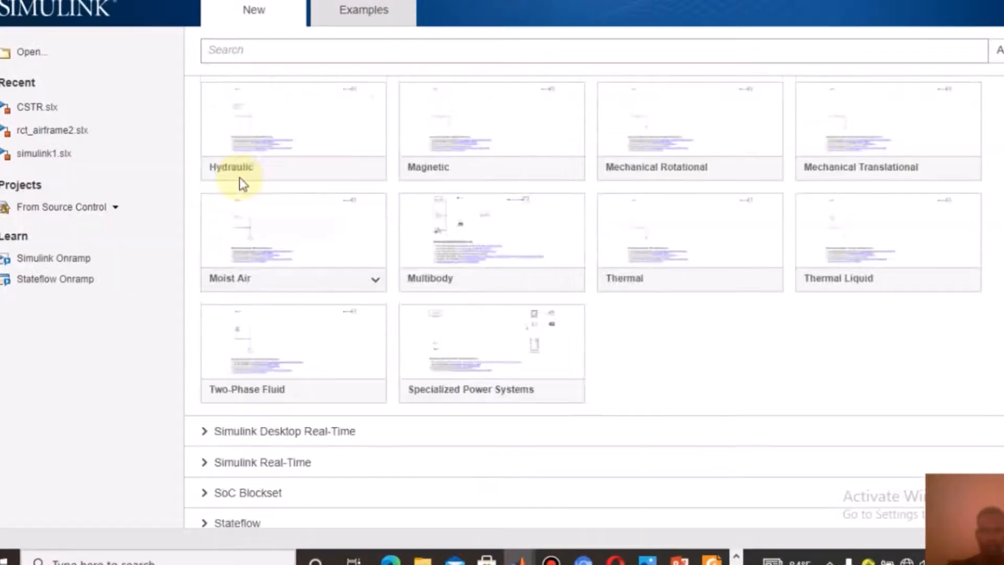
scroll(239, 179, up, 12)
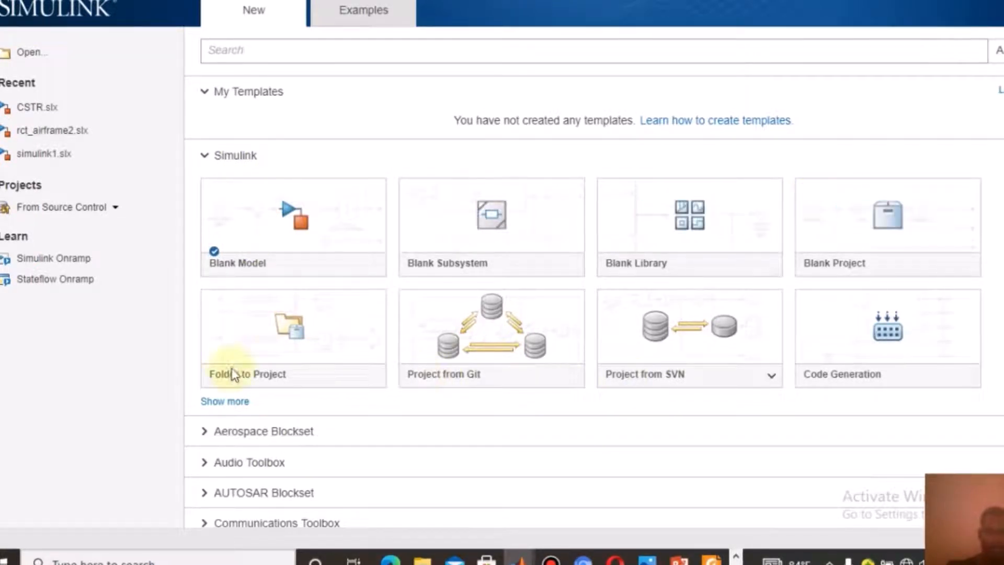
scroll(421, 404, down, 1)
scroll(421, 404, down, 6)
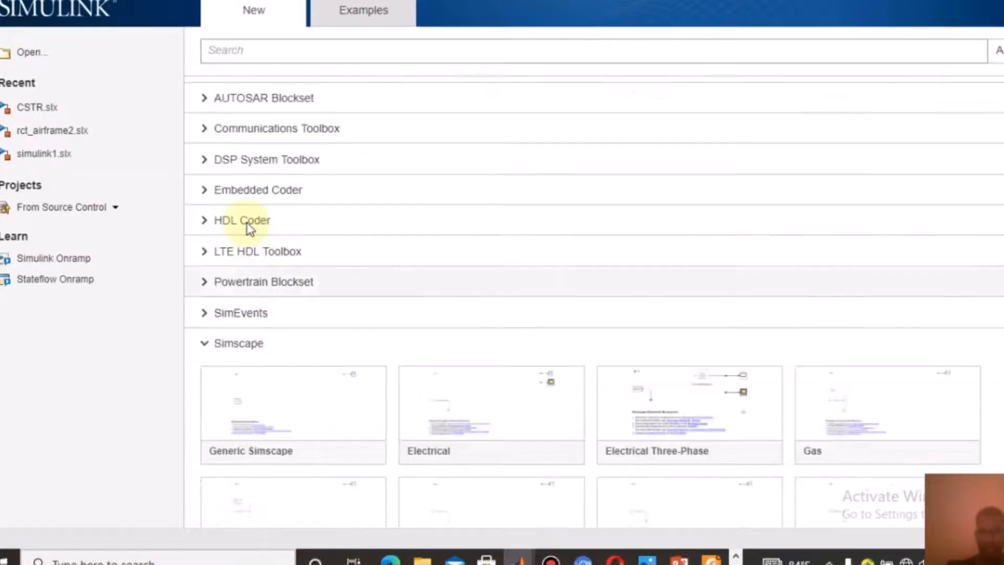
click(203, 193)
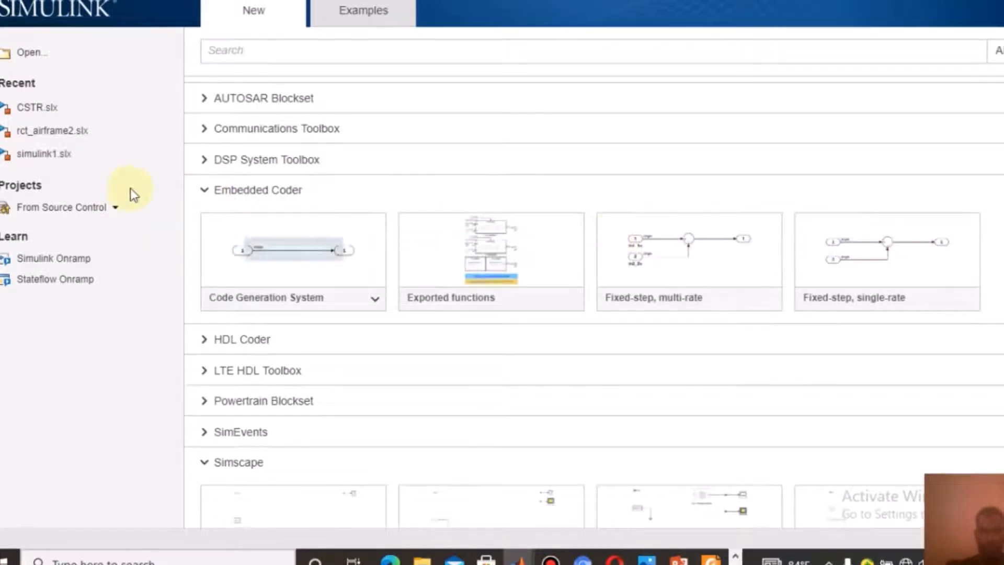
click(204, 159)
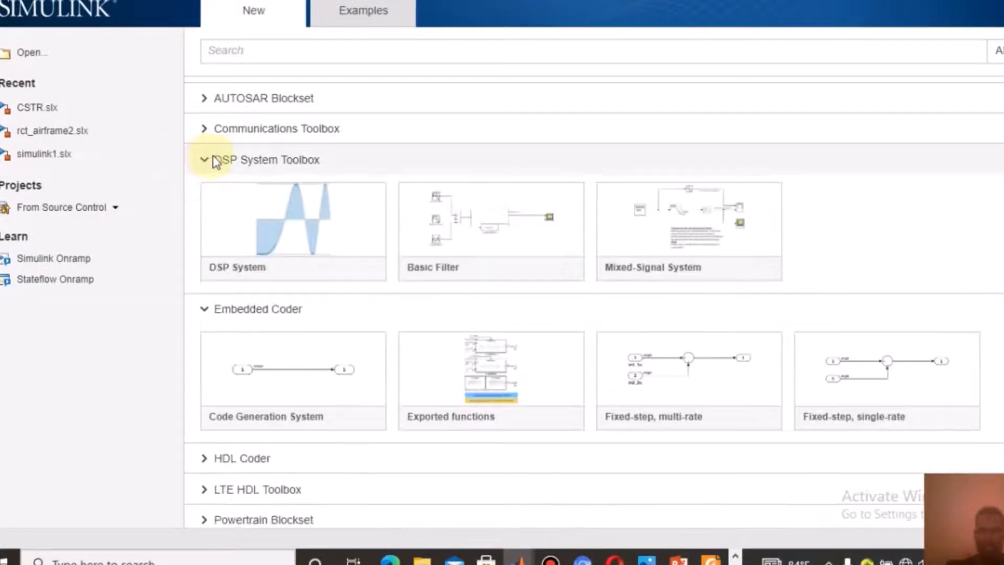
click(202, 129)
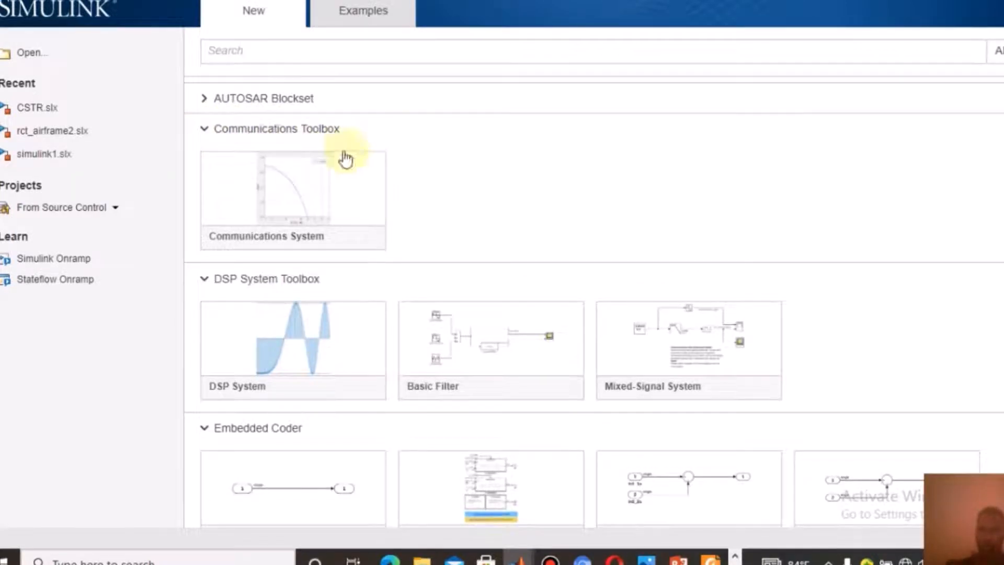
Create a new model from the Blank Model template and maximize its window.
scroll(335, 153, up, 1)
scroll(327, 150, up, 5)
mouse_move(337, 215)
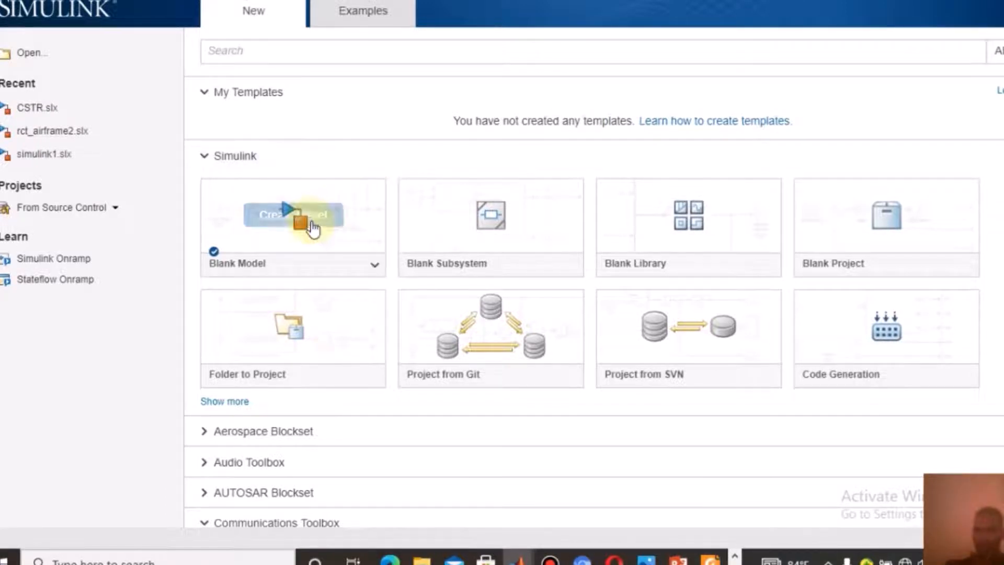
mouse_move(533, 220)
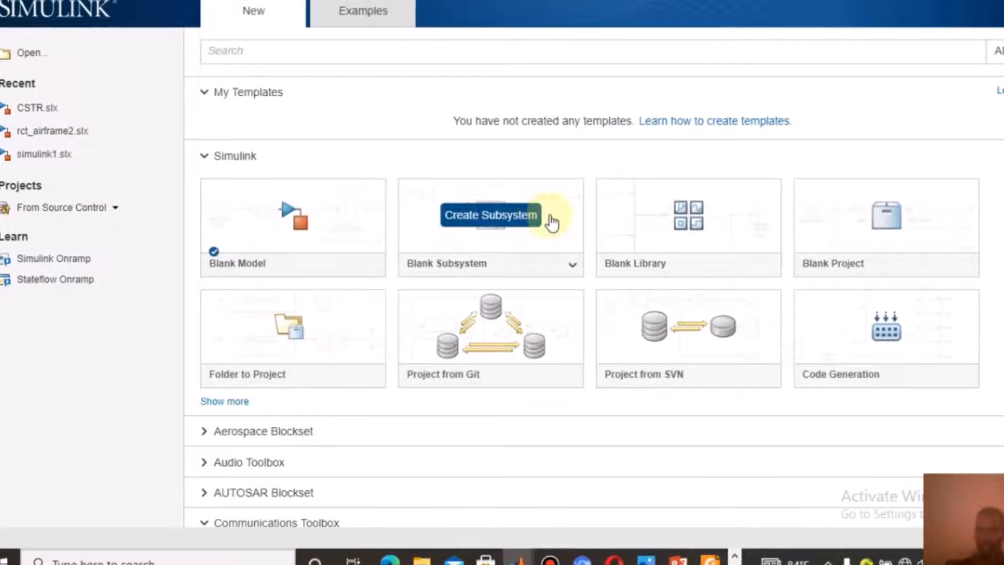
mouse_move(369, 241)
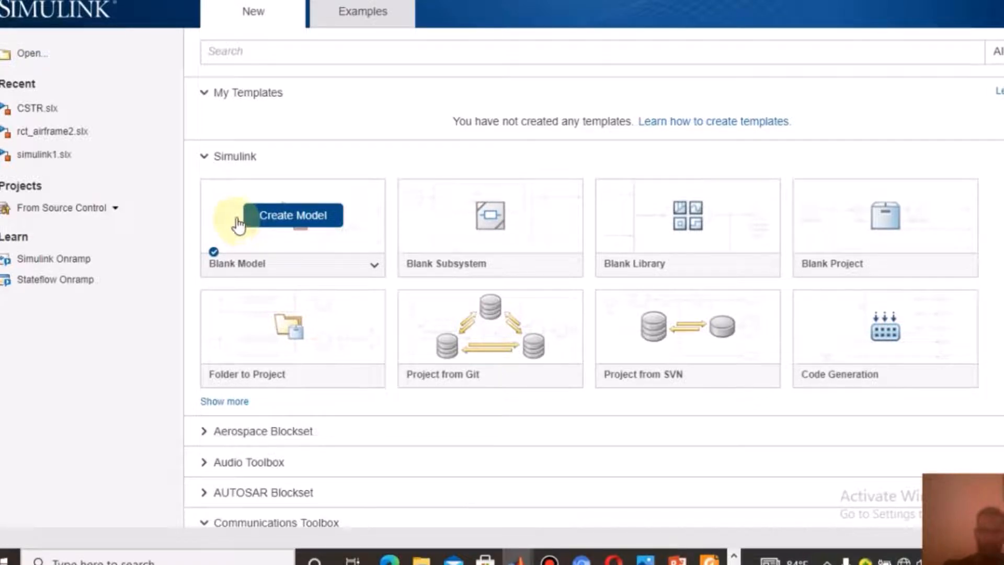
click(294, 225)
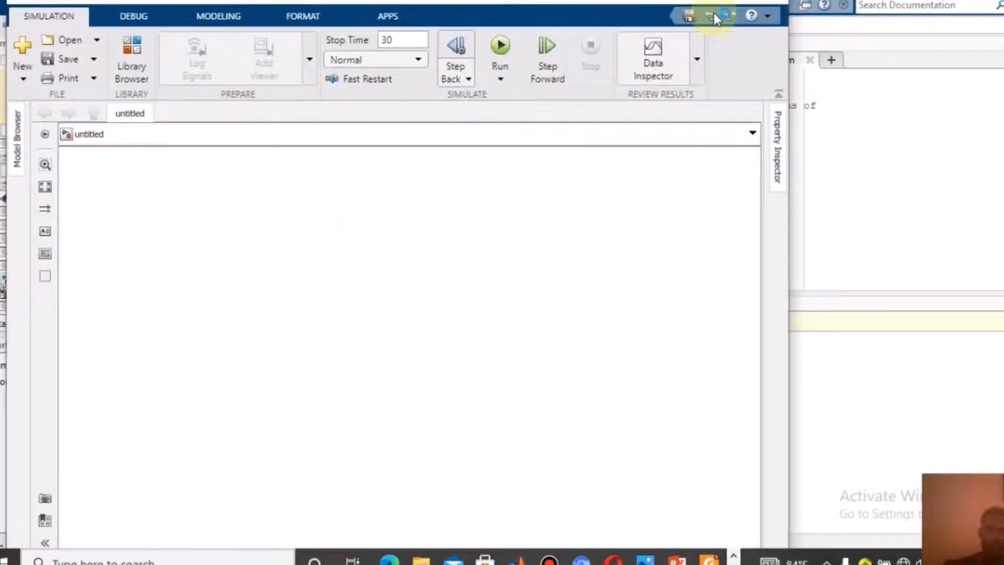
double_click(735, 4)
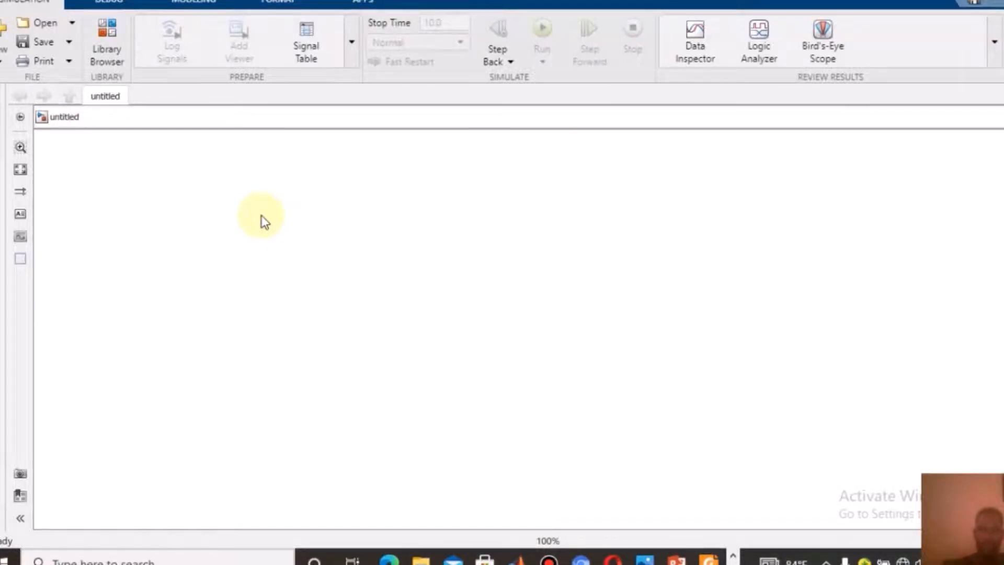
Look through the Sources and Sinks blocks in the Library Browser and return to the blank model canvas.
click(114, 49)
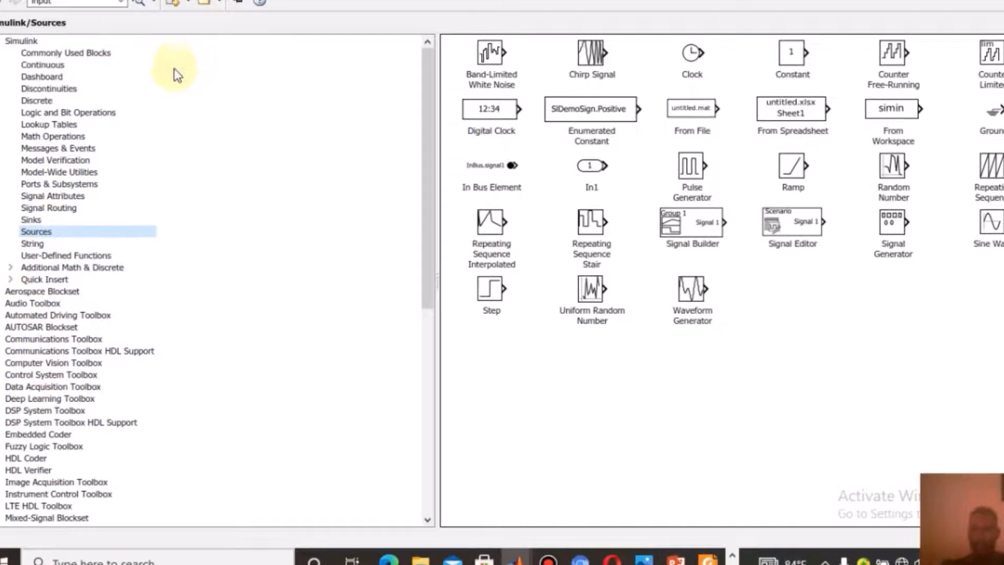
click(2, 3)
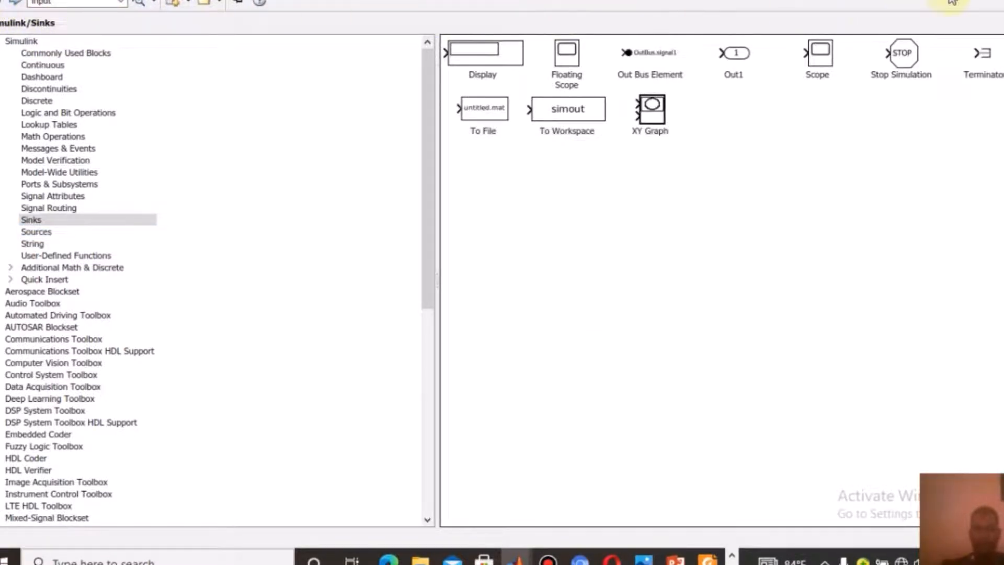
click(975, 1)
click(136, 164)
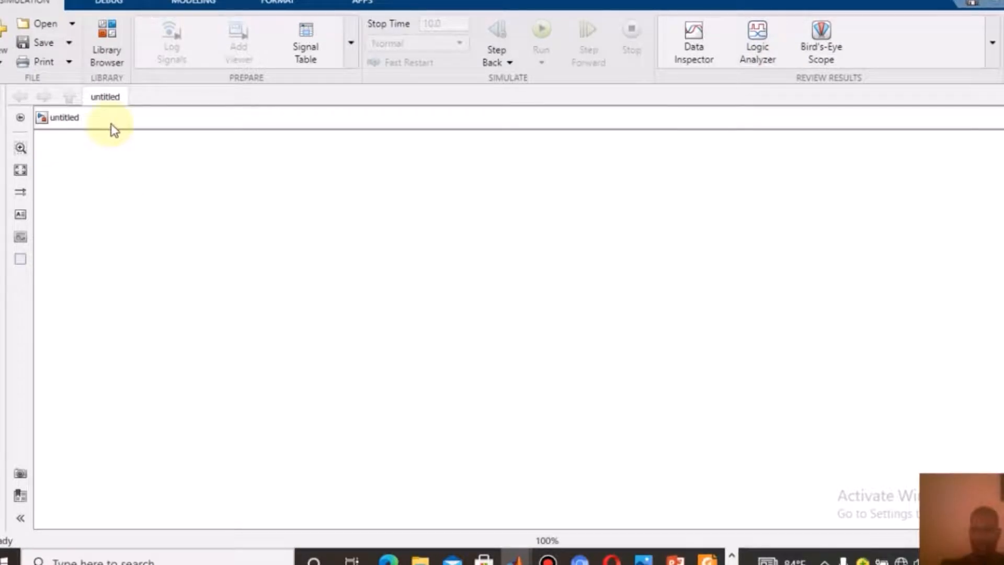
double_click(148, 183)
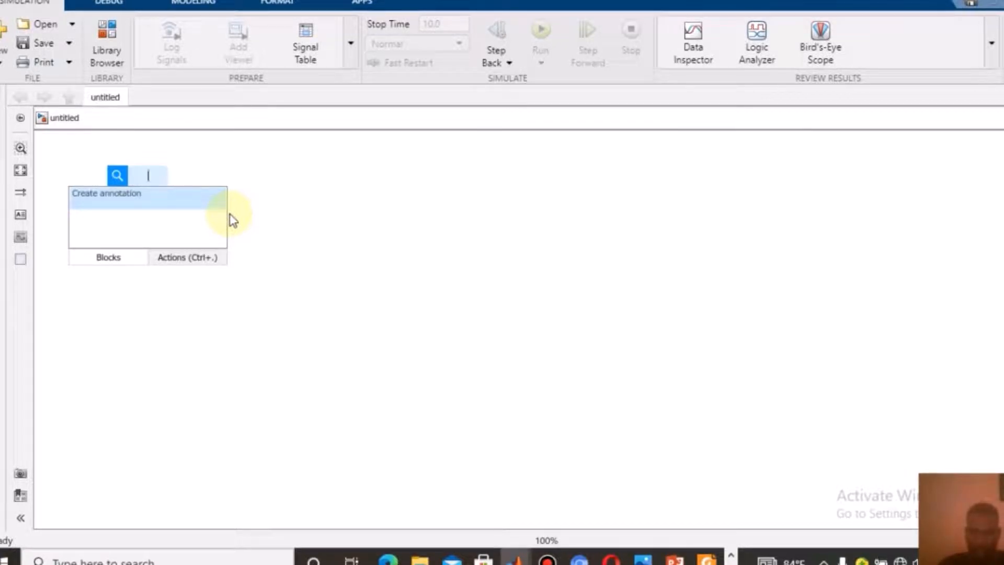
text(s)
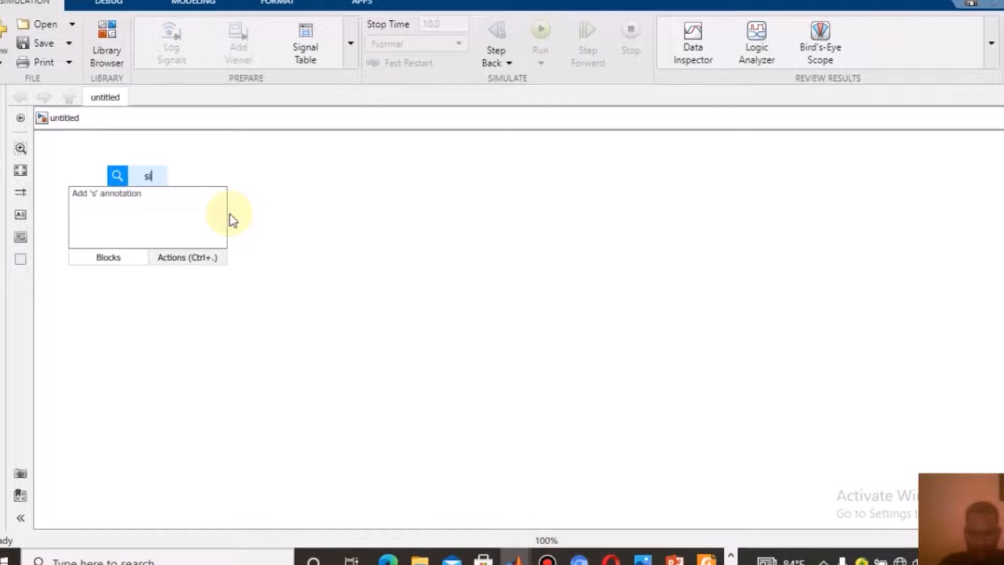
text(ine)
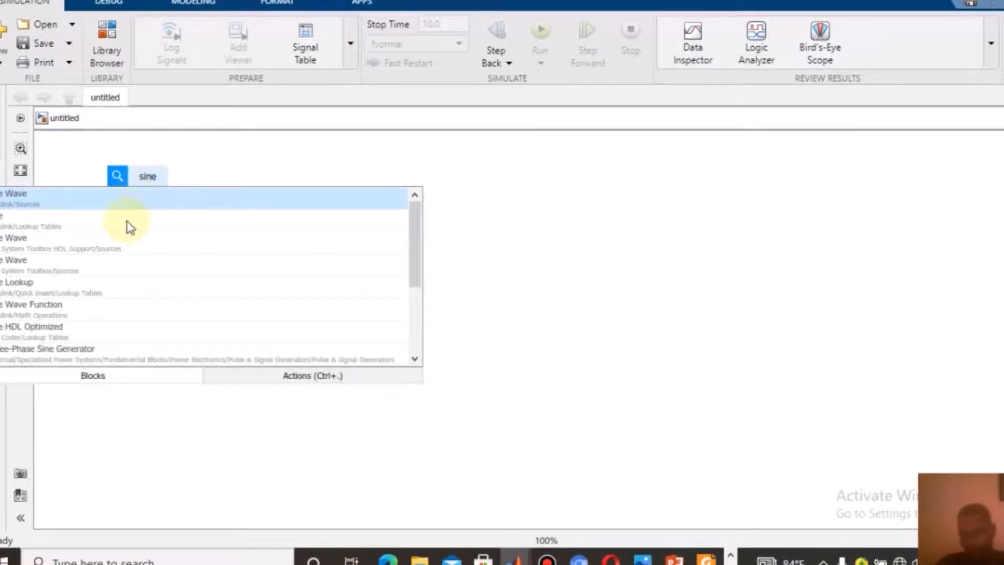
key(Return)
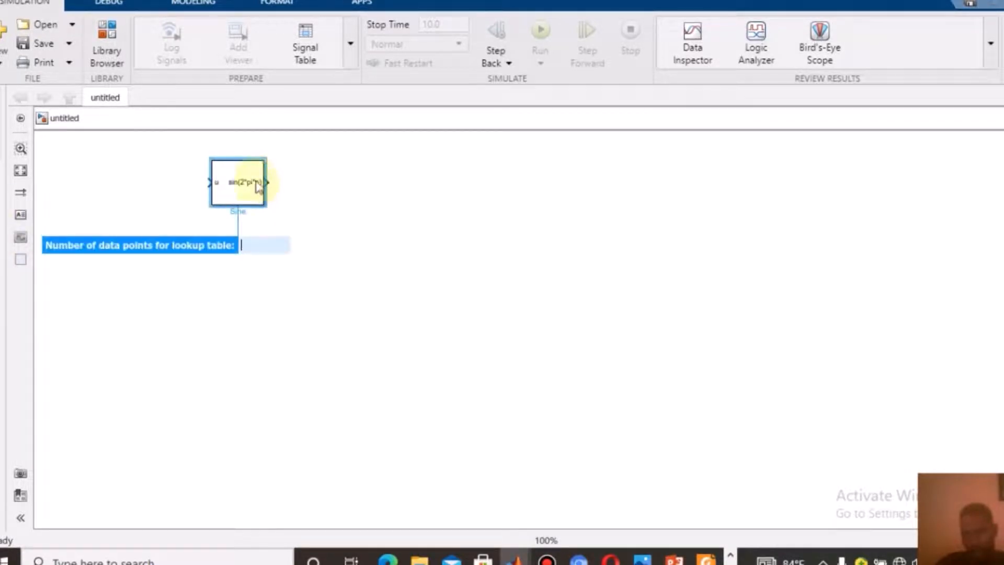
click(262, 174)
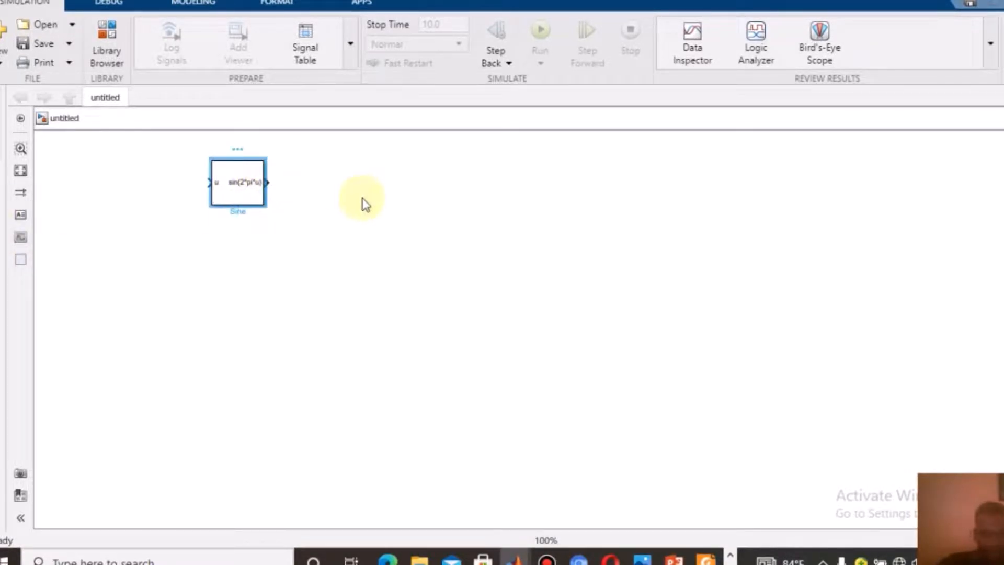
key(Delete)
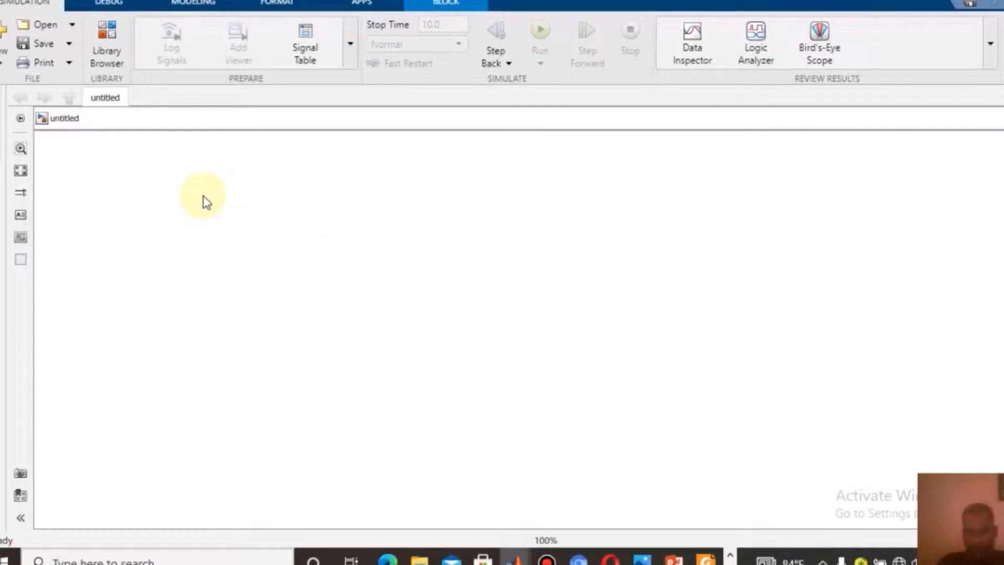
Insert a Sine Wave block from Simulink/Sources on the empty canvas with an amplitude of 4.
double_click(187, 248)
text(si)
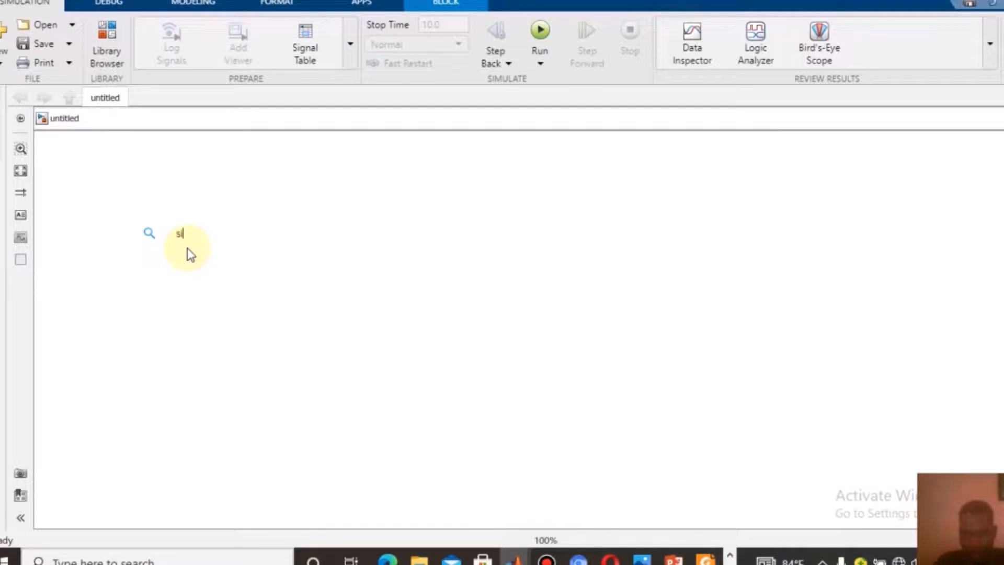
text(new)
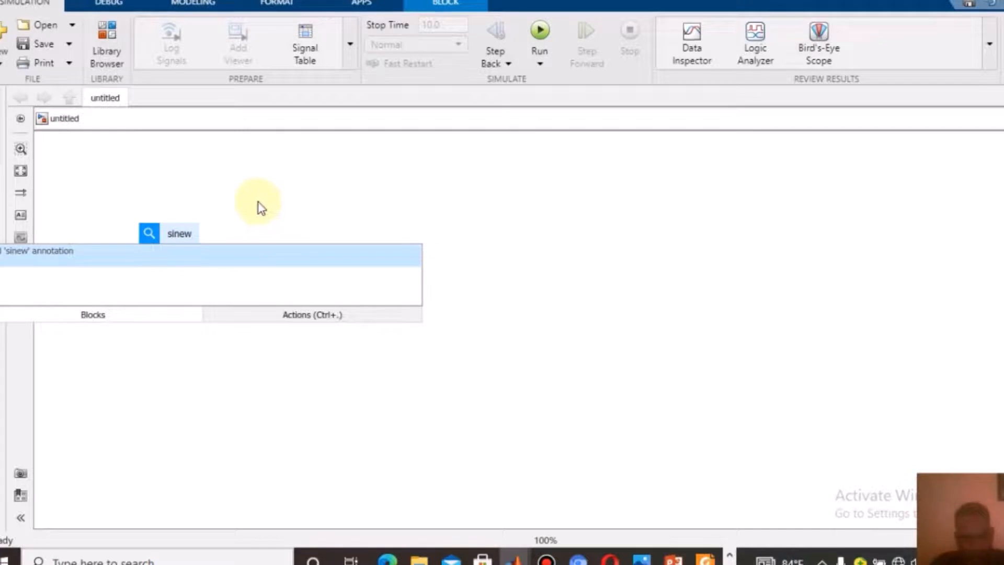
key(BackSpace)
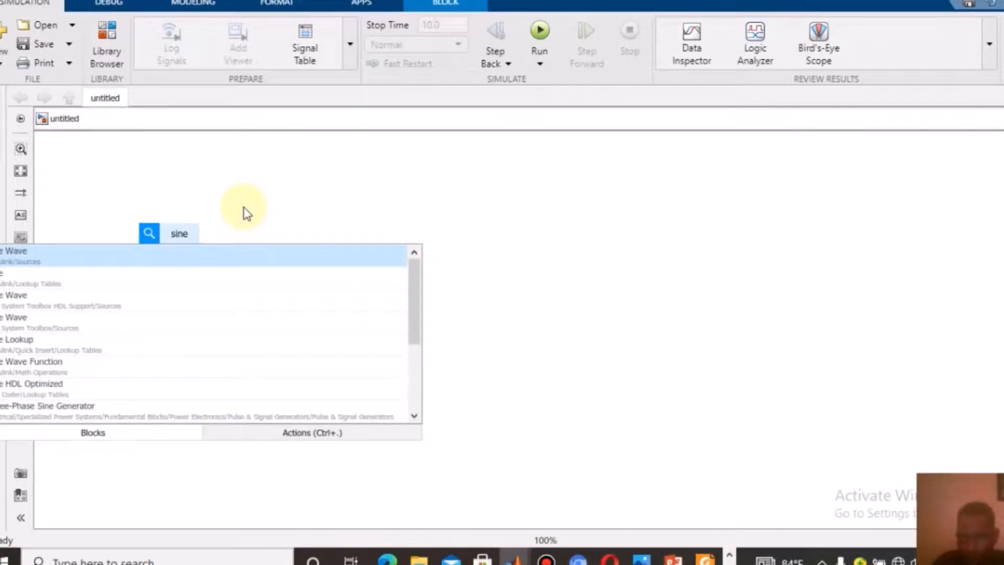
key(BackSpace)
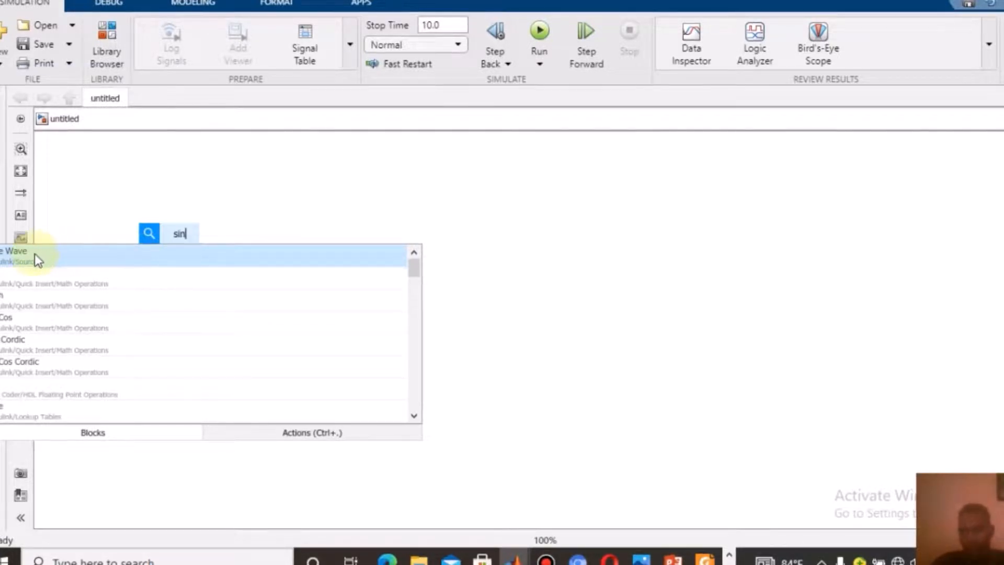
click(97, 250)
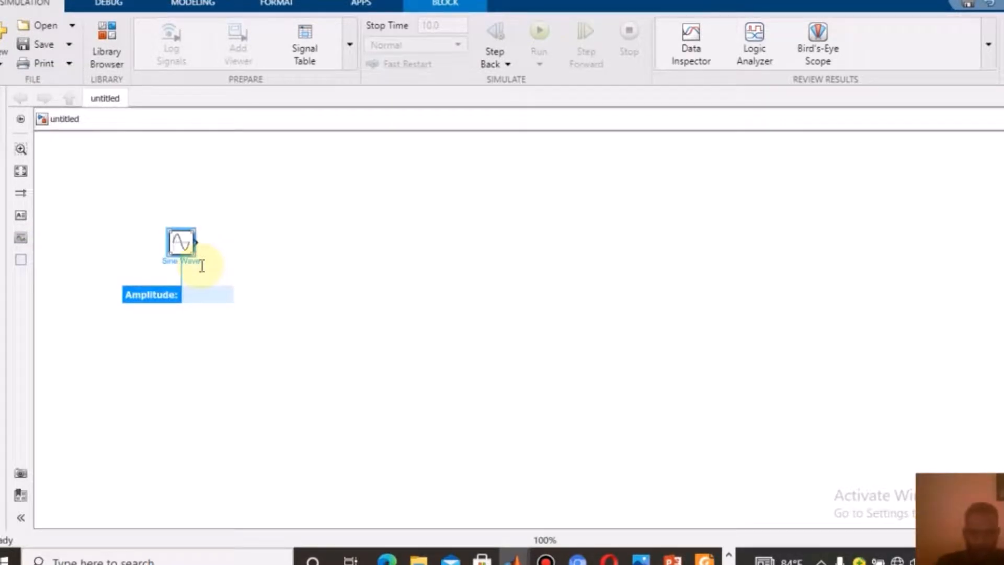
text(4)
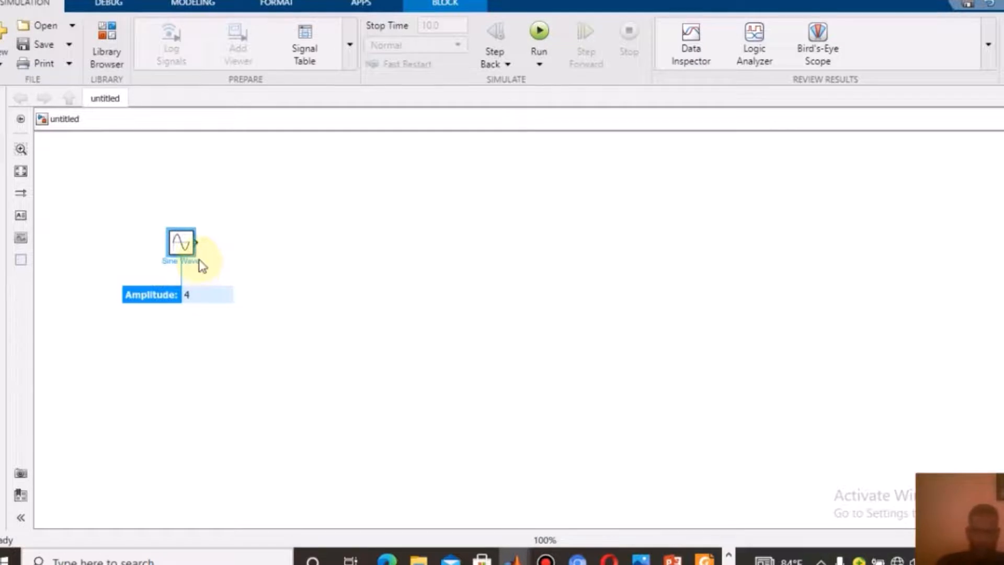
key(Return)
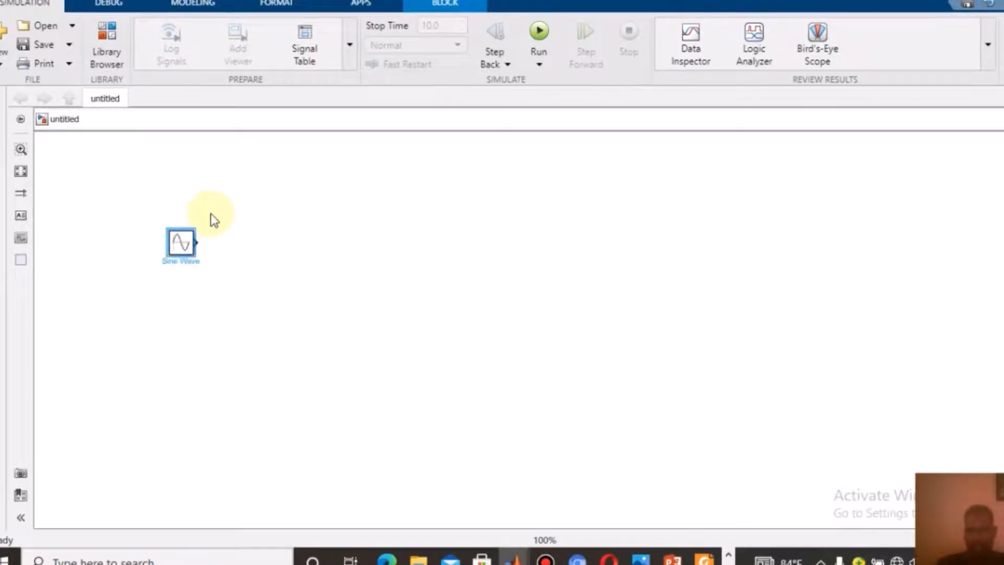
Insert a Gain block from Simulink/Math Operations beside the Sine Wave block with a gain of 2.
click(115, 45)
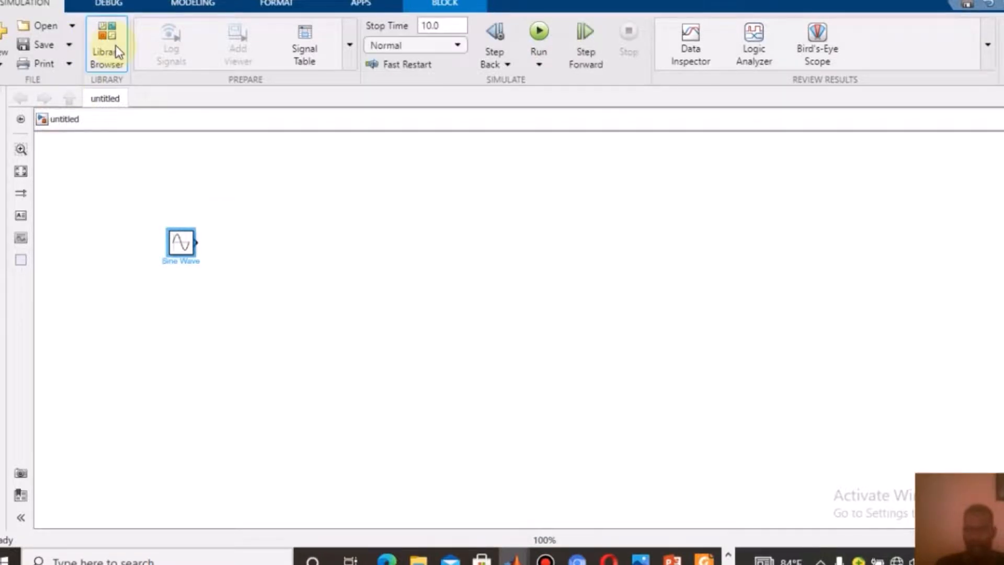
click(304, 256)
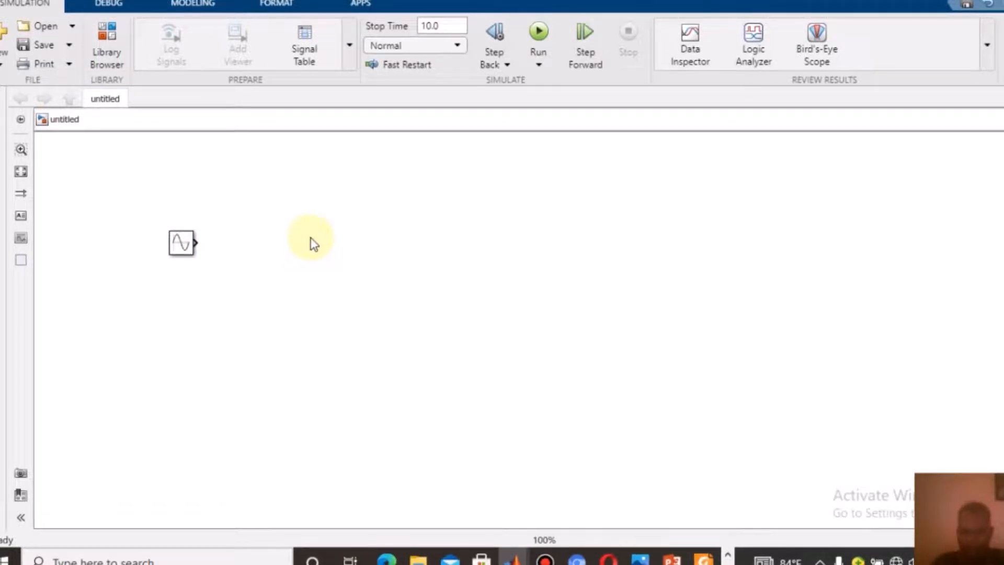
double_click(310, 238)
text(gsi)
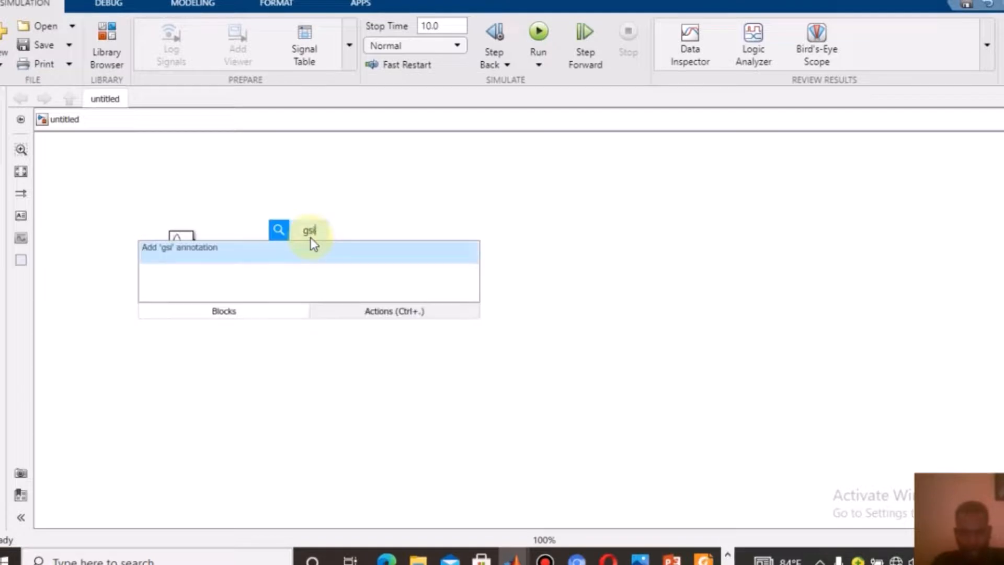
key(BackSpace)
key(BackSpace)
text(ain)
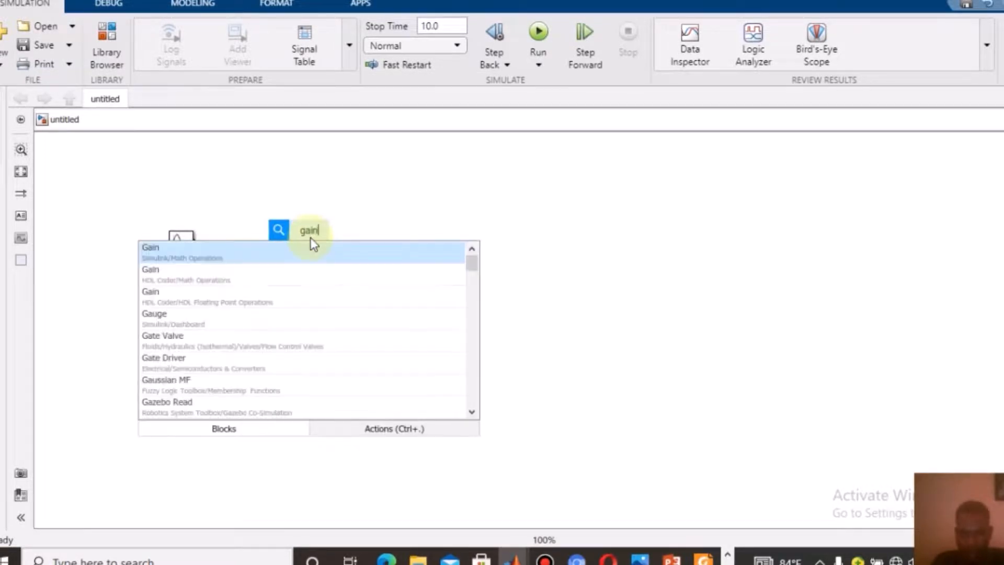
click(259, 252)
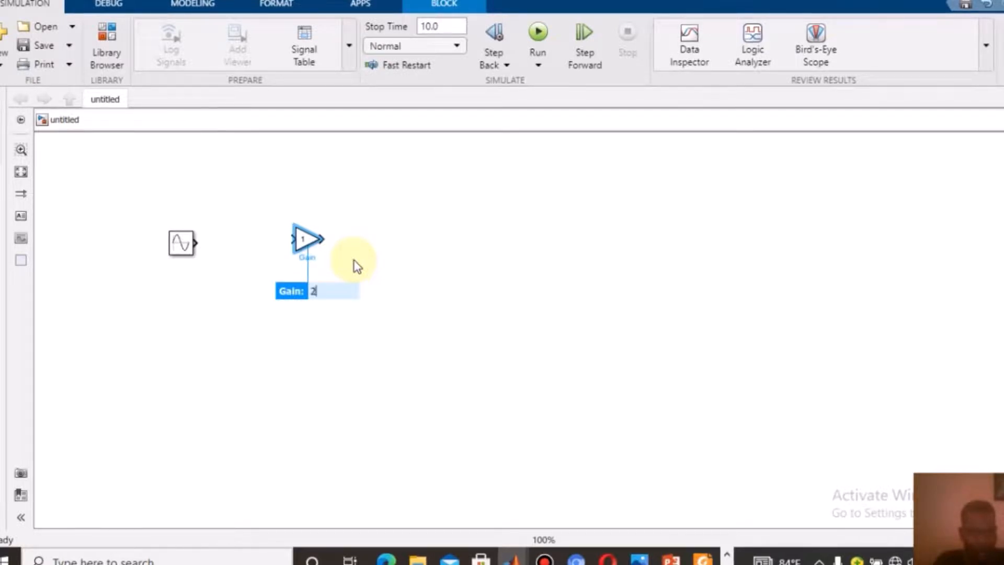
text(2)
key(Return)
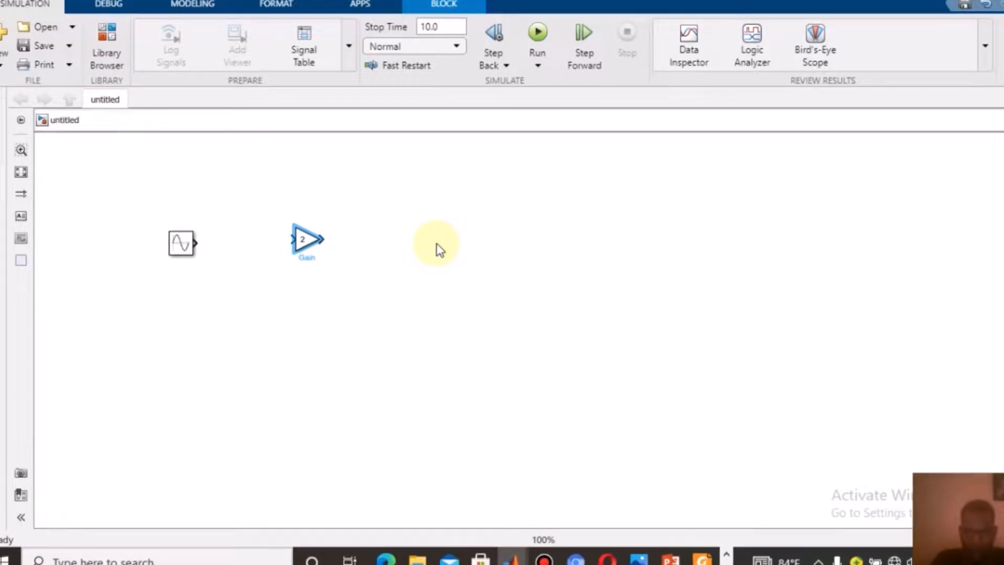
Insert a Scope block from Simulink/Sinks beyond the Gain block and confirm its number of input ports.
click(470, 241)
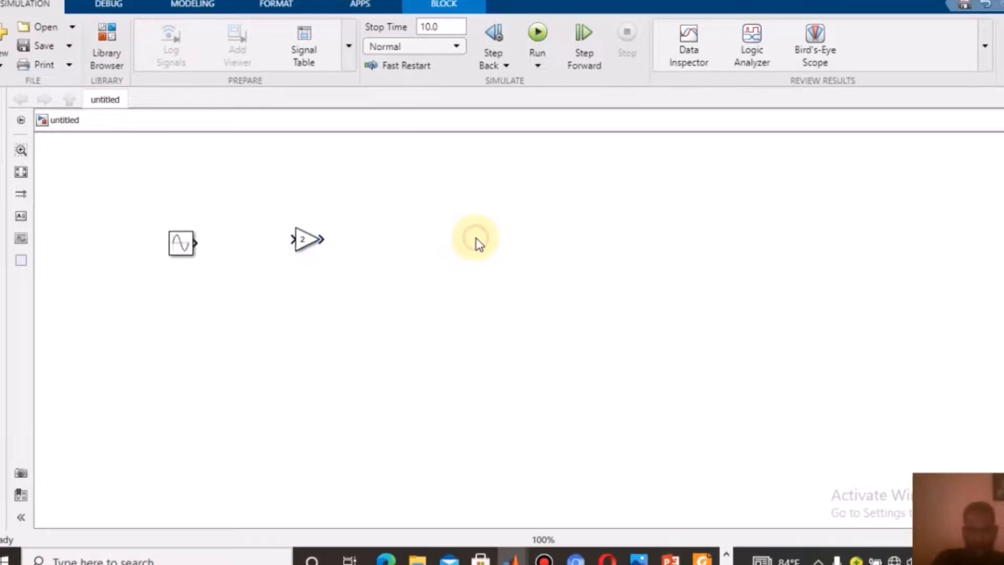
text(s)
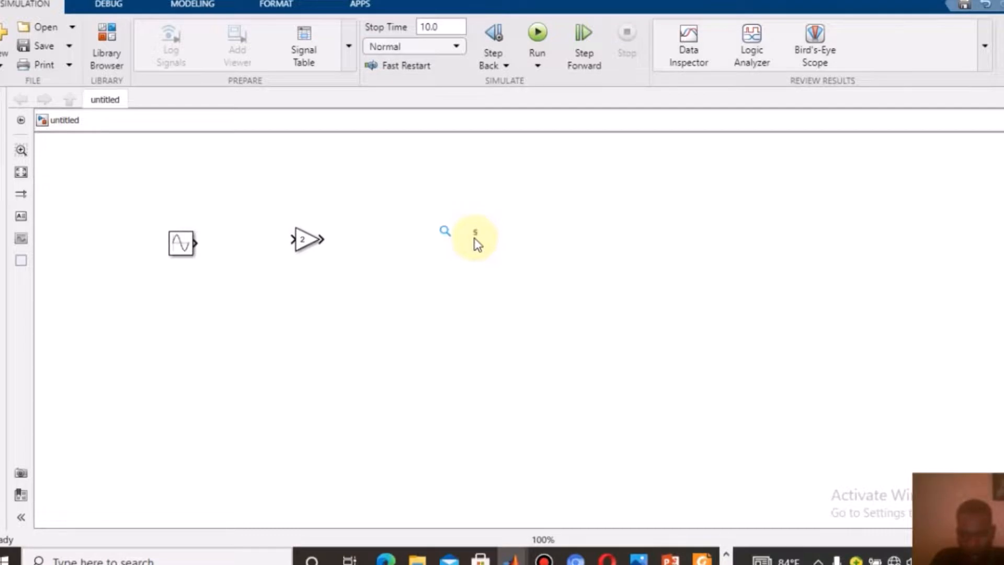
text(co)
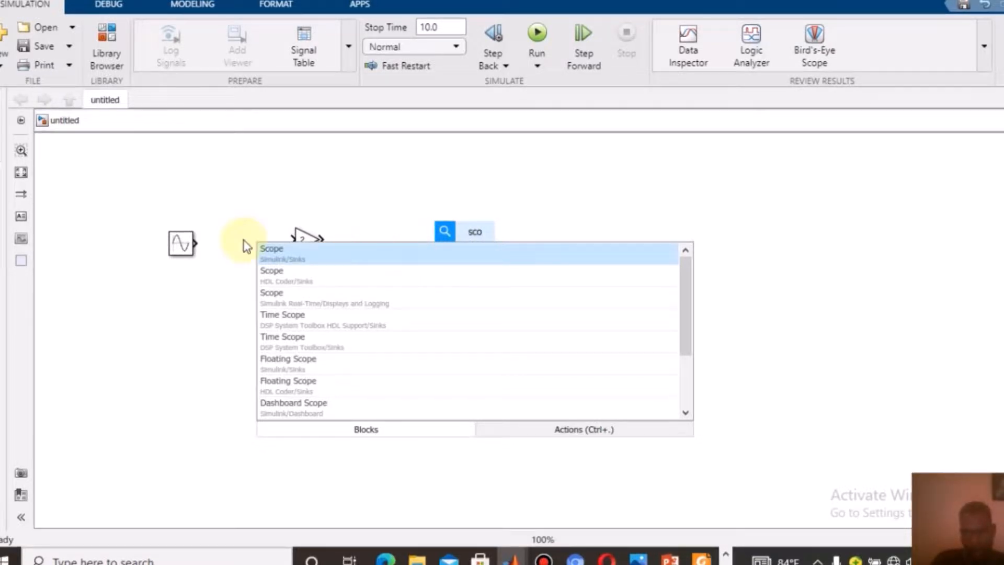
click(325, 252)
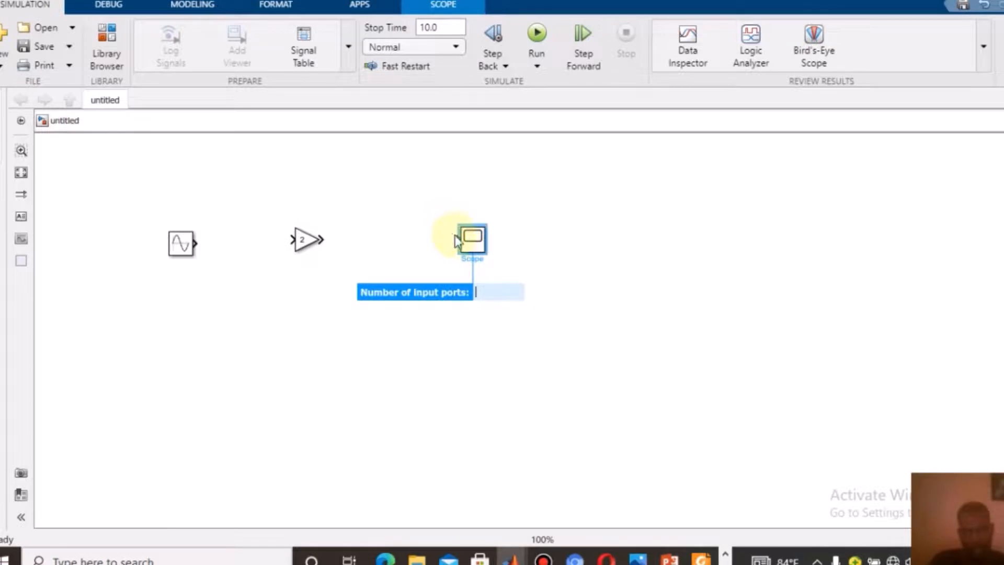
scroll(456, 237, up, 3)
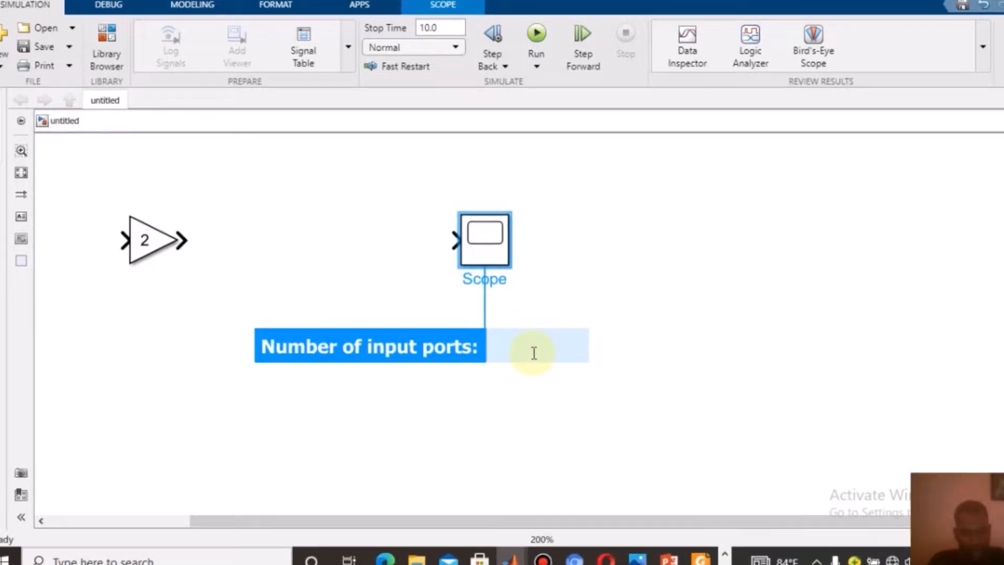
key(Return)
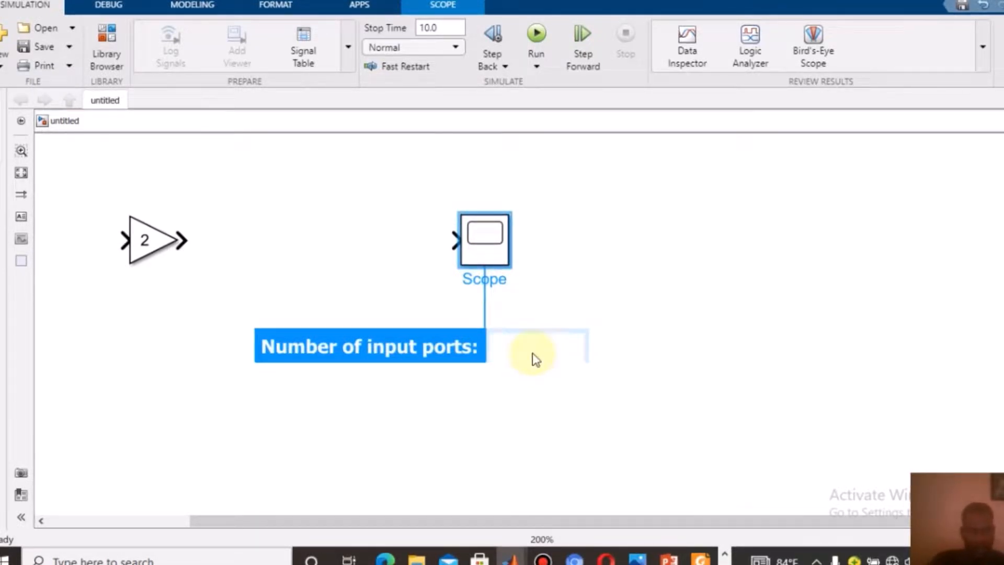
scroll(450, 226, up, 5)
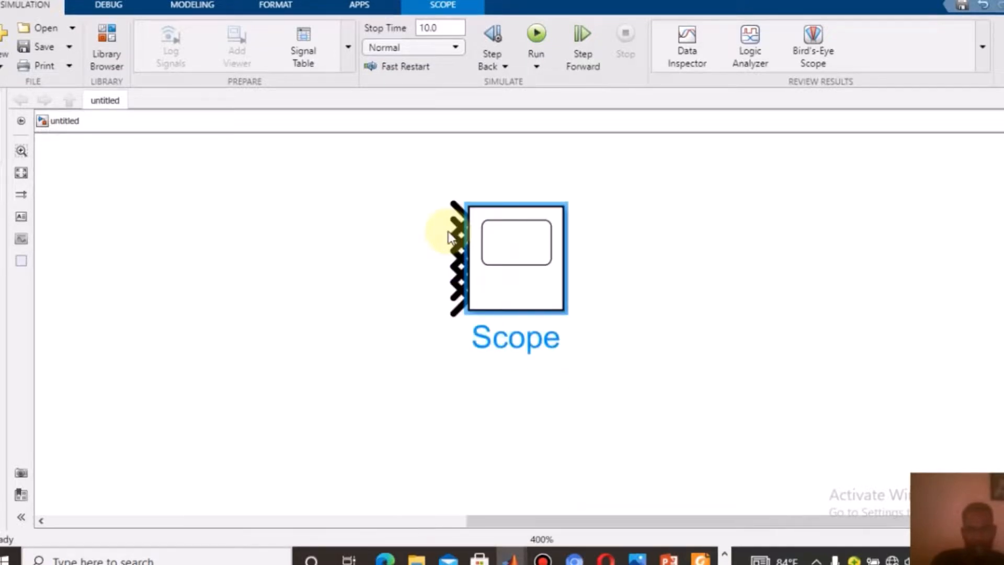
Open and close the Scope's display window, and examine the block's input ports.
click(510, 267)
click(514, 280)
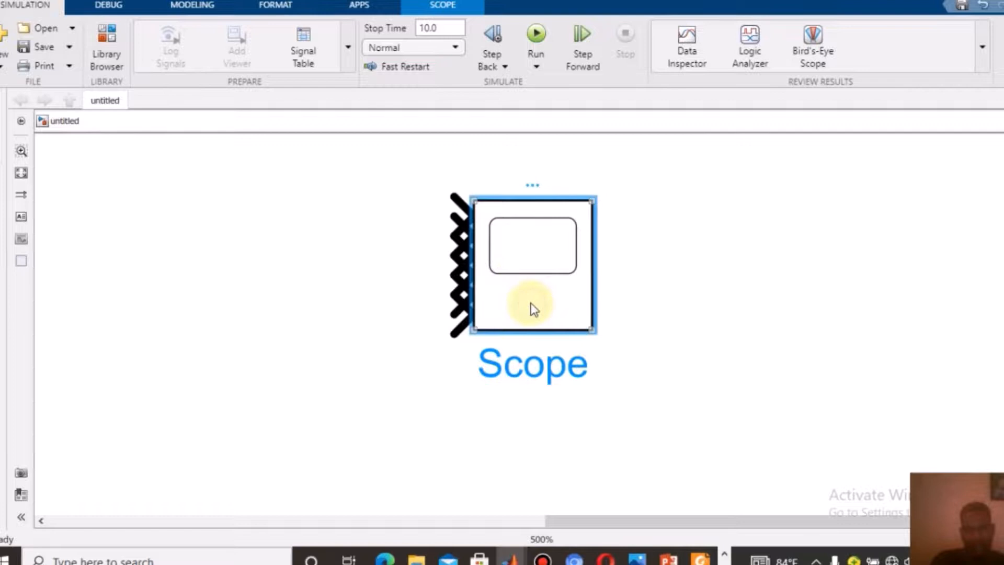
double_click(537, 268)
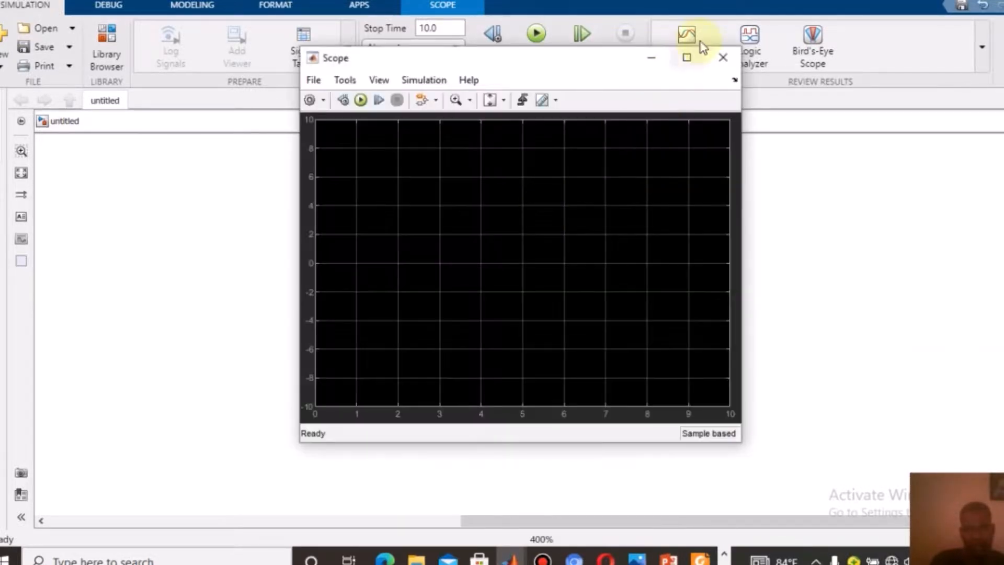
click(722, 57)
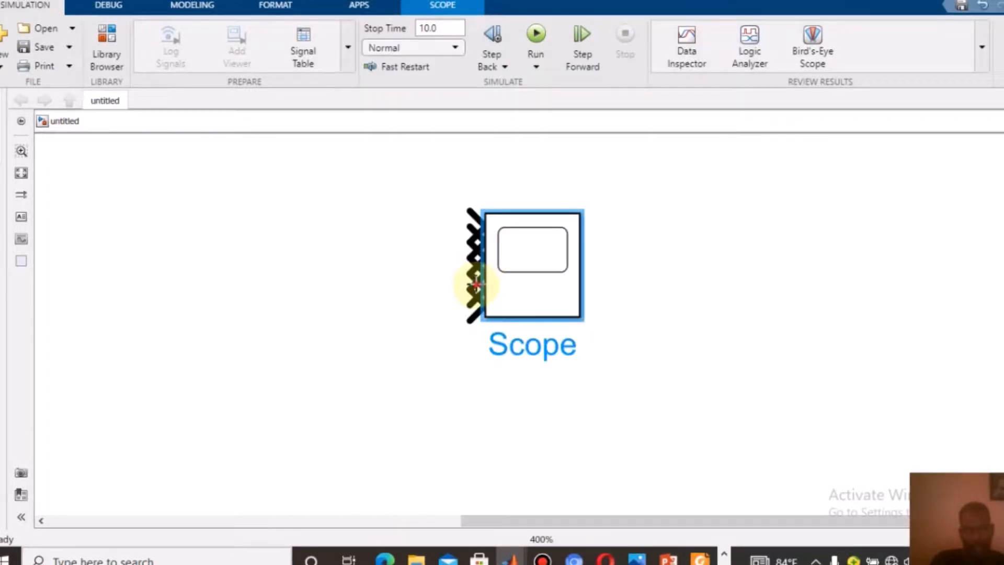
click(476, 285)
scroll(476, 285, up, 1)
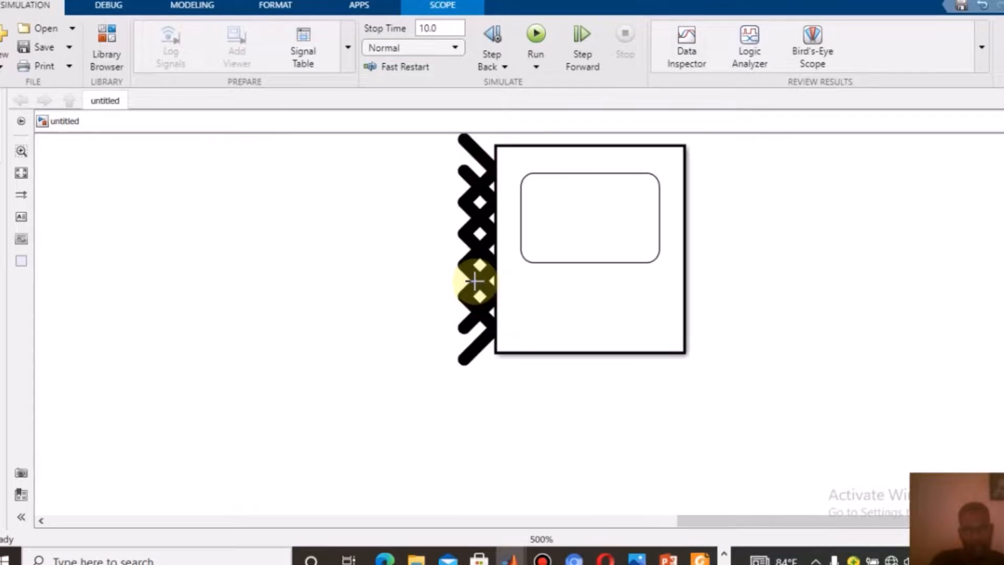
scroll(475, 277, down, 3)
click(476, 274)
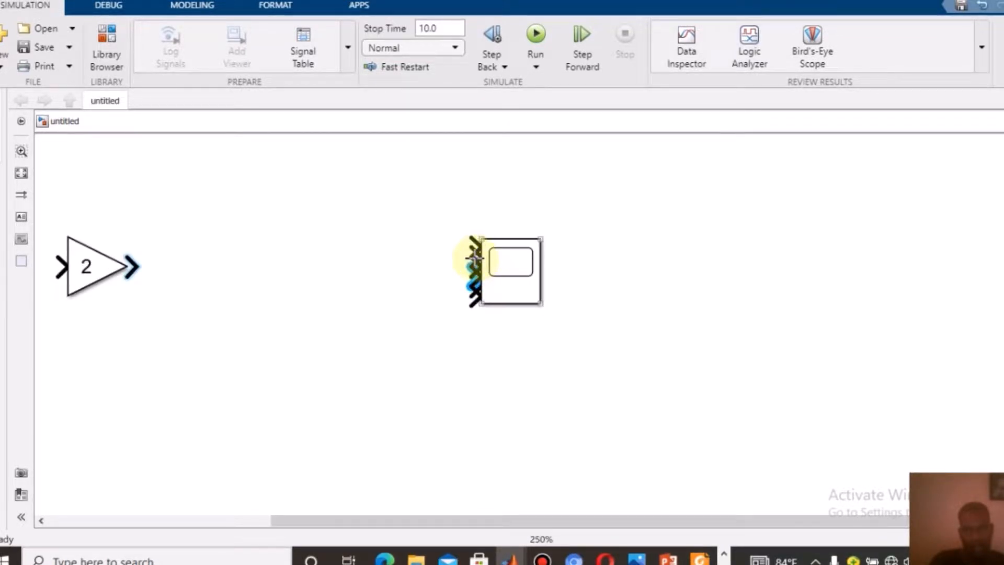
scroll(474, 257, up, 2)
scroll(473, 254, down, 4)
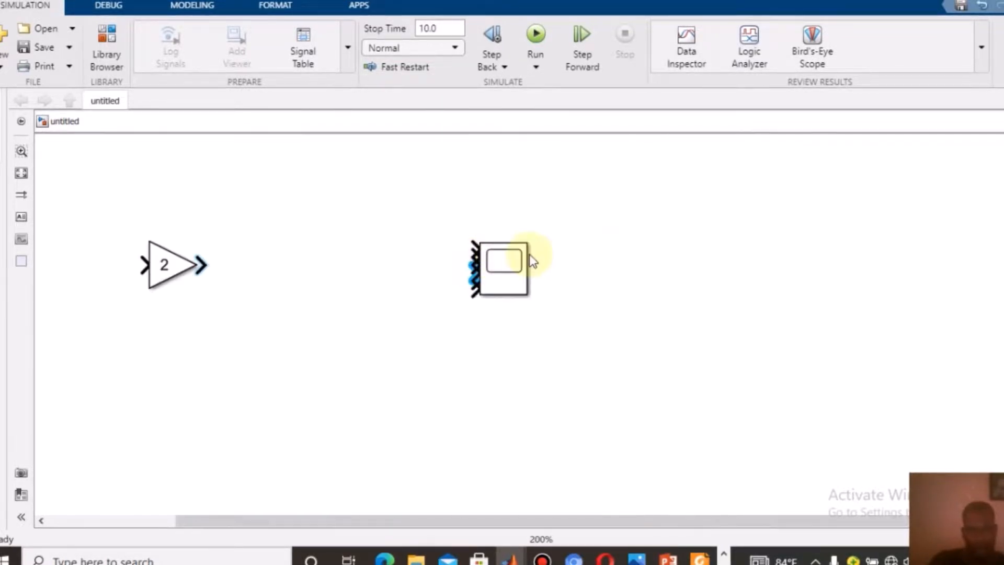
Delete the Scope block from the canvas.
click(504, 263)
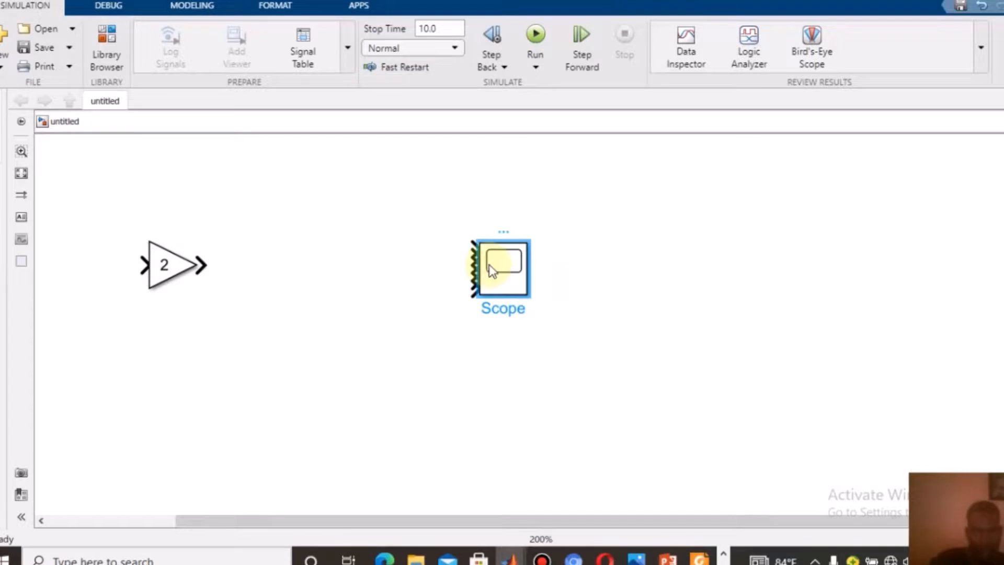
click(515, 268)
key(Delete)
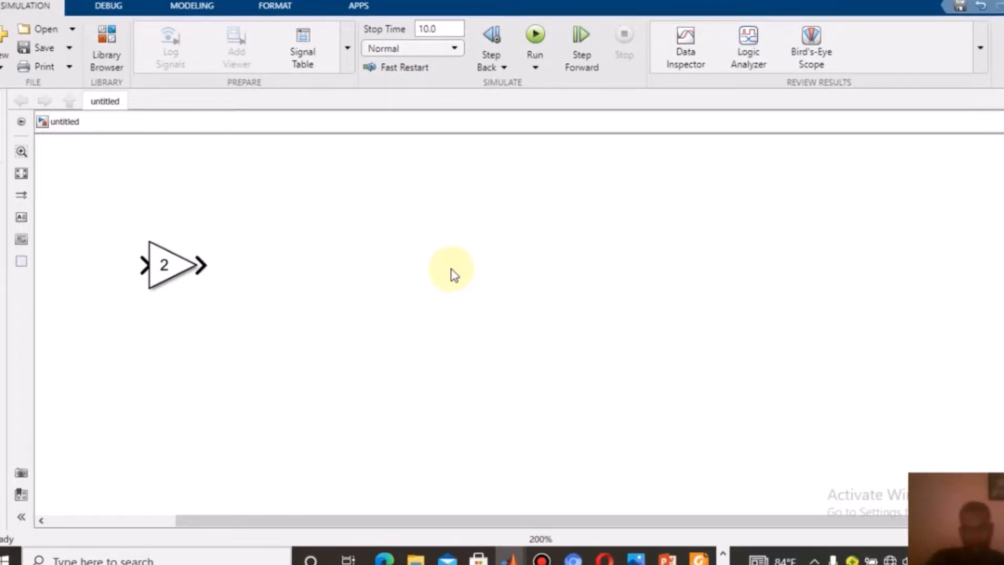
Insert a new Scope block from Simulink/Sinks beyond the Gain block with 2 input ports.
scroll(447, 274, down, 3)
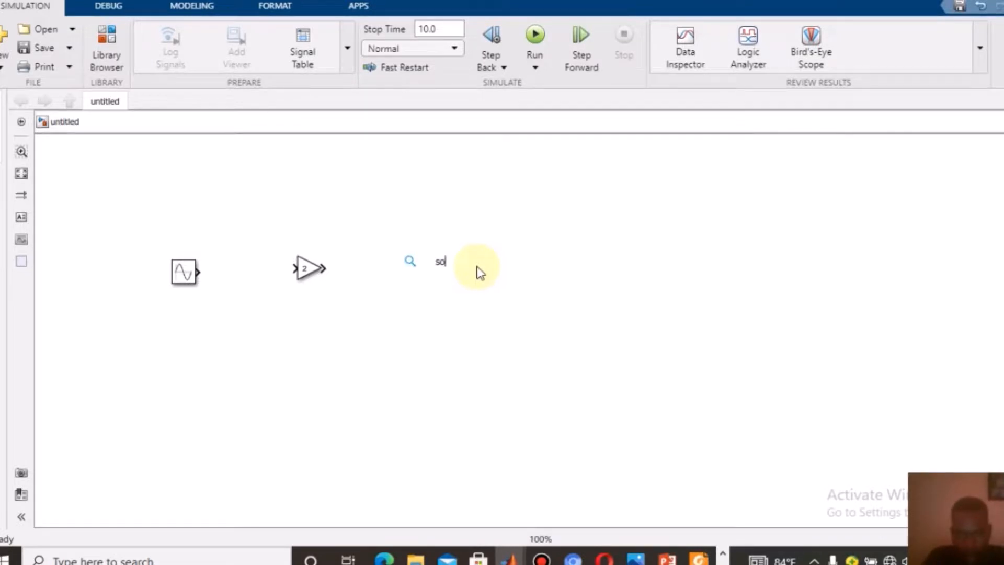
key(BackSpace)
key(BackSpace)
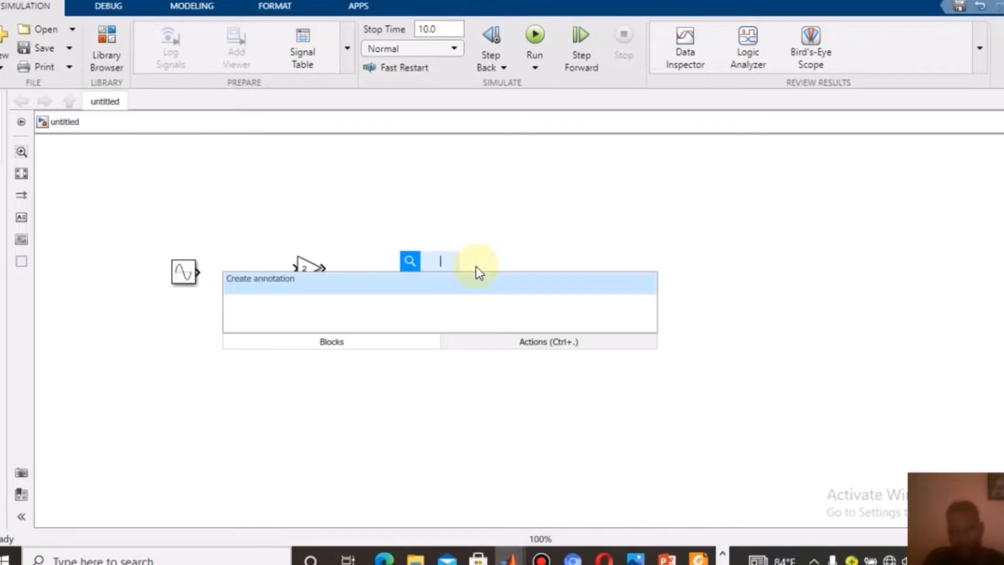
text(sd)
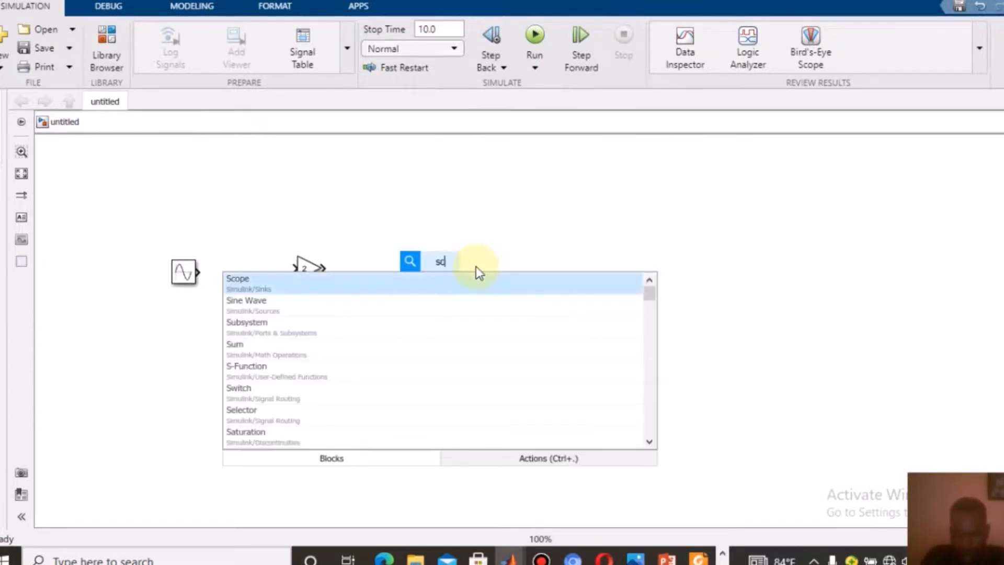
click(406, 285)
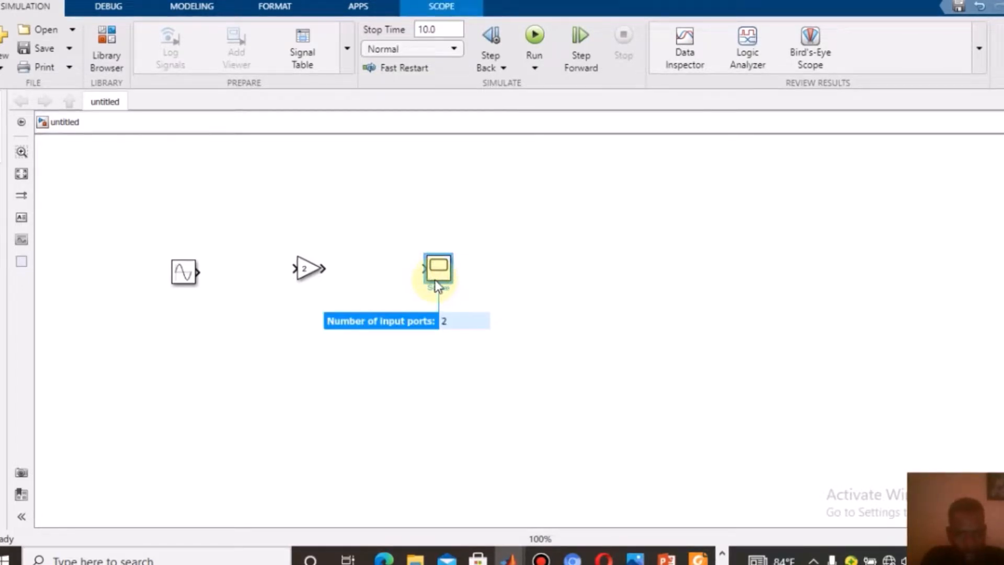
key(Return)
scroll(421, 272, up, 3)
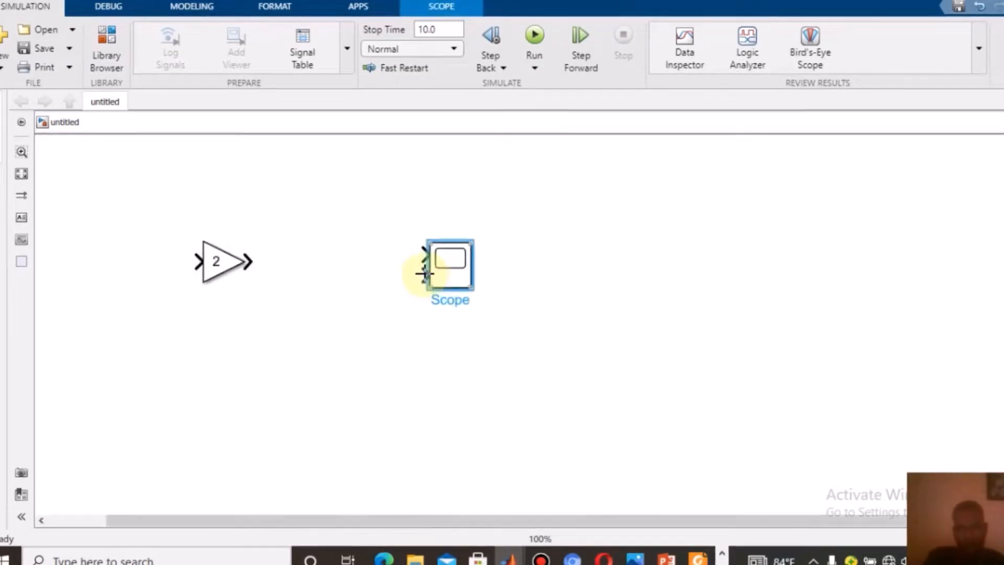
scroll(421, 272, up, 1)
scroll(236, 271, down, 3)
scroll(247, 266, up, 2)
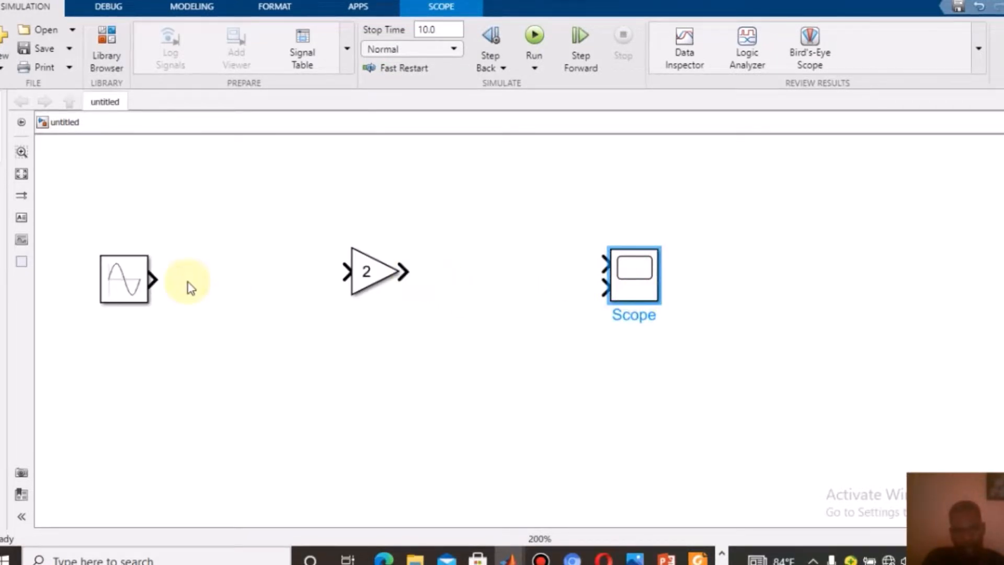
Connect the Sine Wave through the Gain to the first Scope input, and branch the Sine Wave signal to the second Scope input.
drag(155, 279, 601, 264)
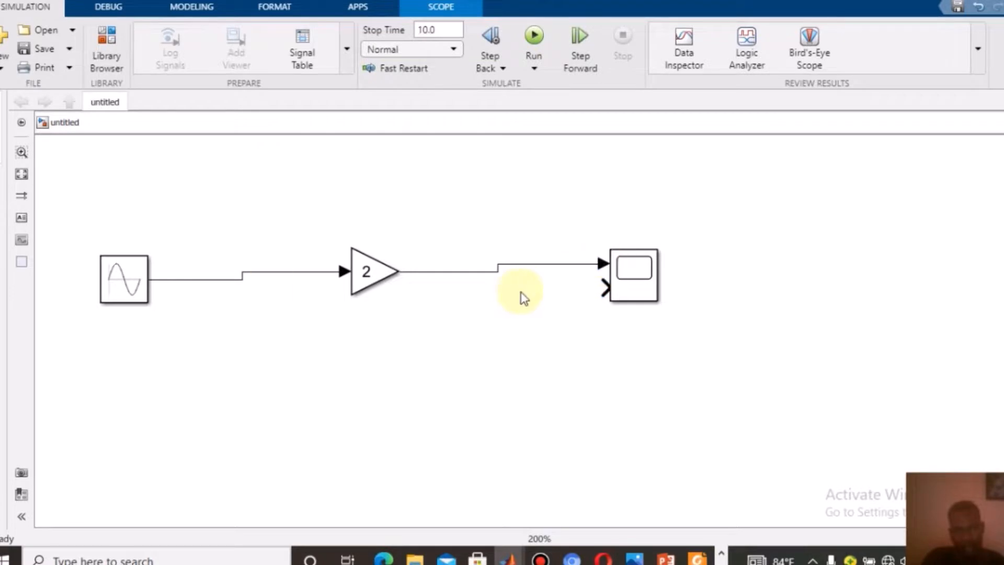
drag(605, 287, 241, 279)
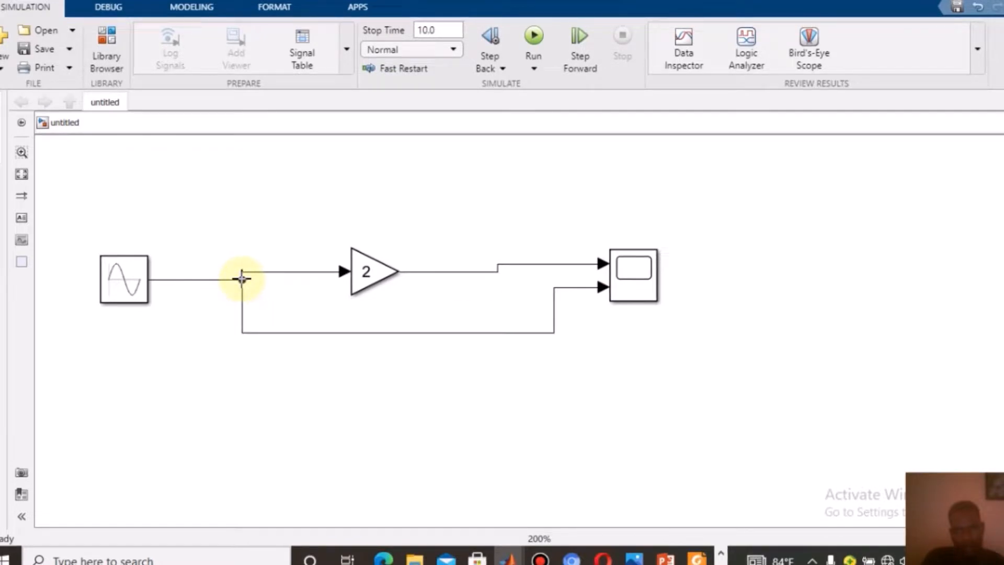
scroll(506, 376, down, 2)
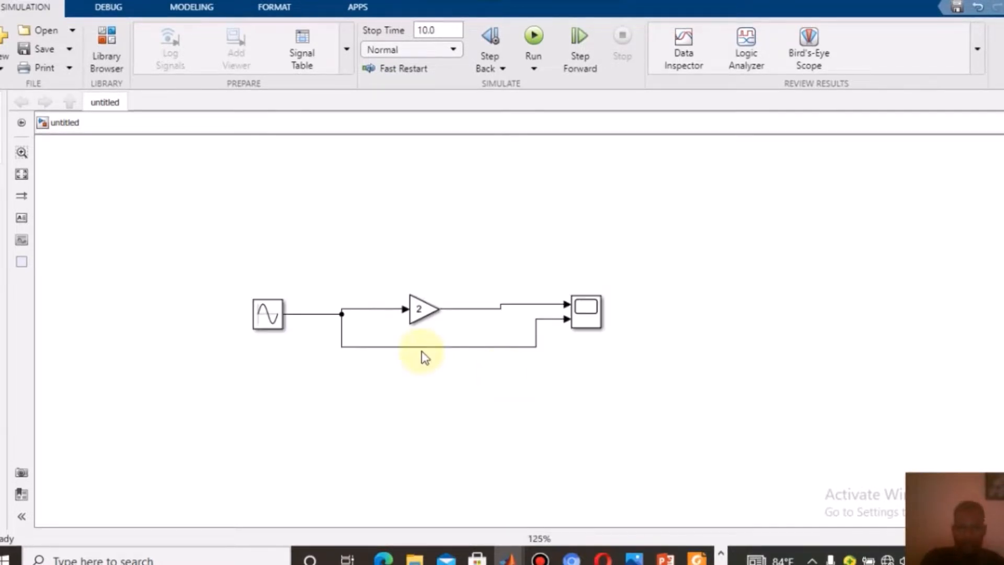
scroll(340, 312, up, 2)
scroll(209, 297, down, 1)
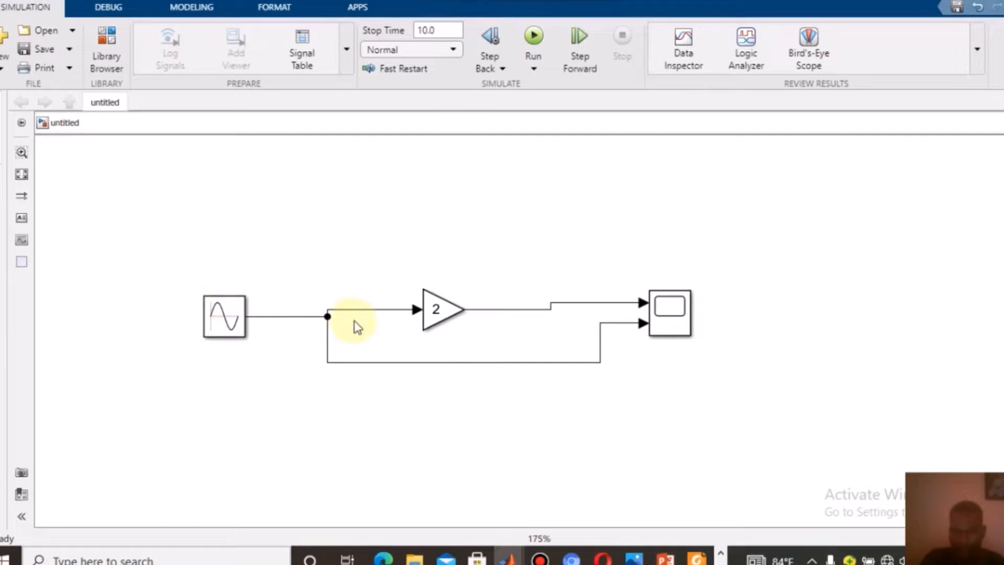
scroll(361, 324, down, 1)
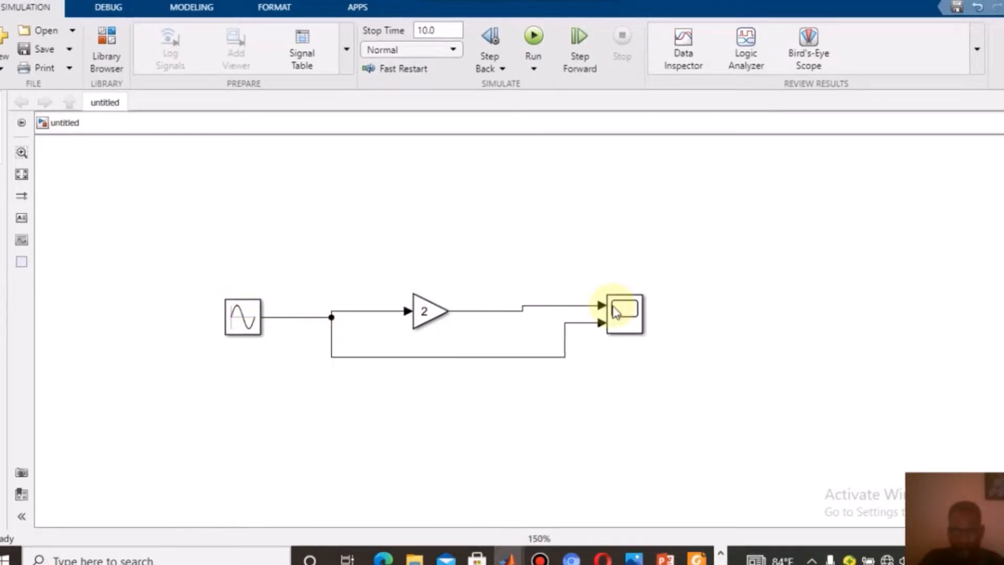
Open the Scope block's display window.
click(630, 314)
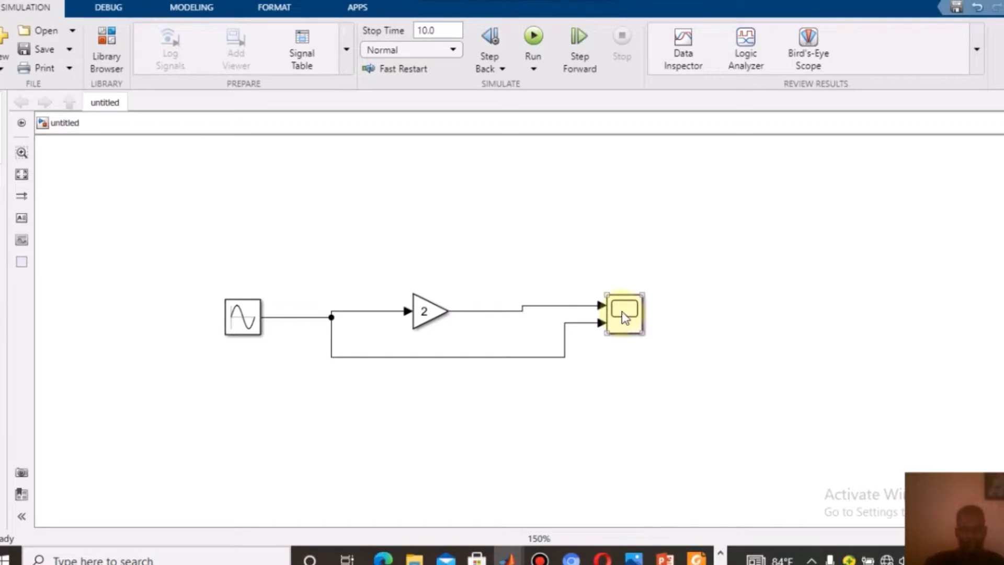
click(621, 312)
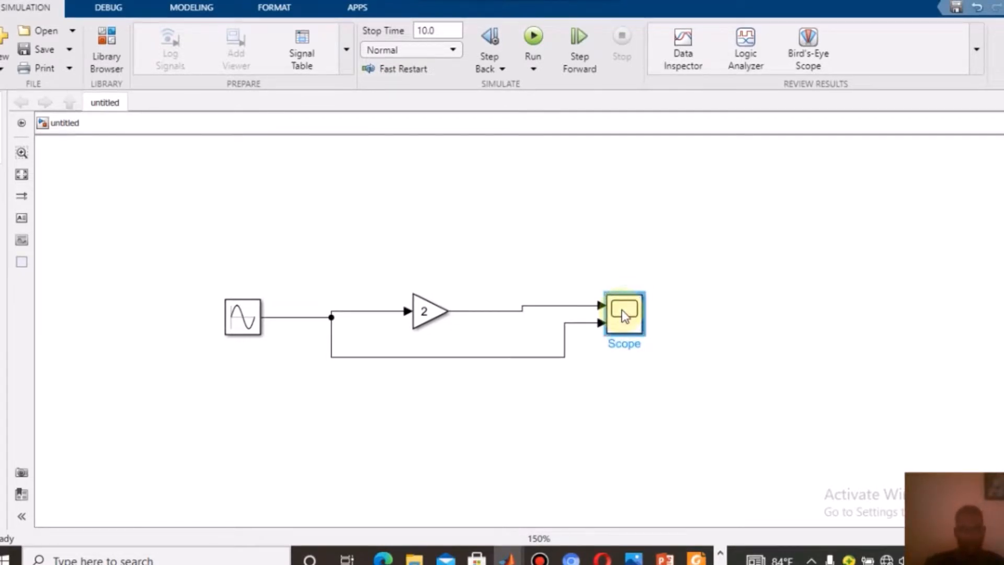
double_click(623, 314)
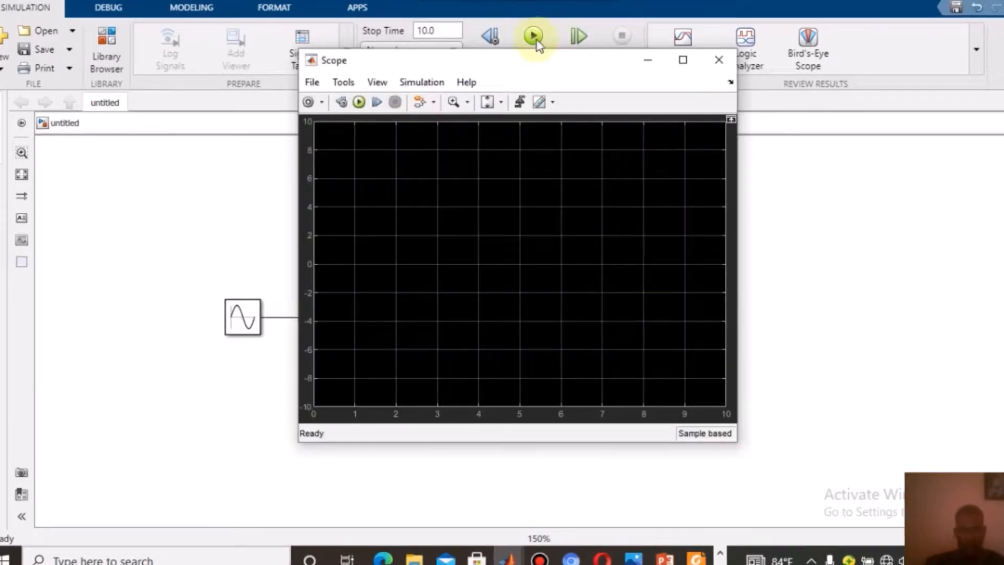
Move the Scope window clear of the simulation controls, run the model, and bring the Scope display back to the front.
click(544, 57)
drag(546, 67, 800, 112)
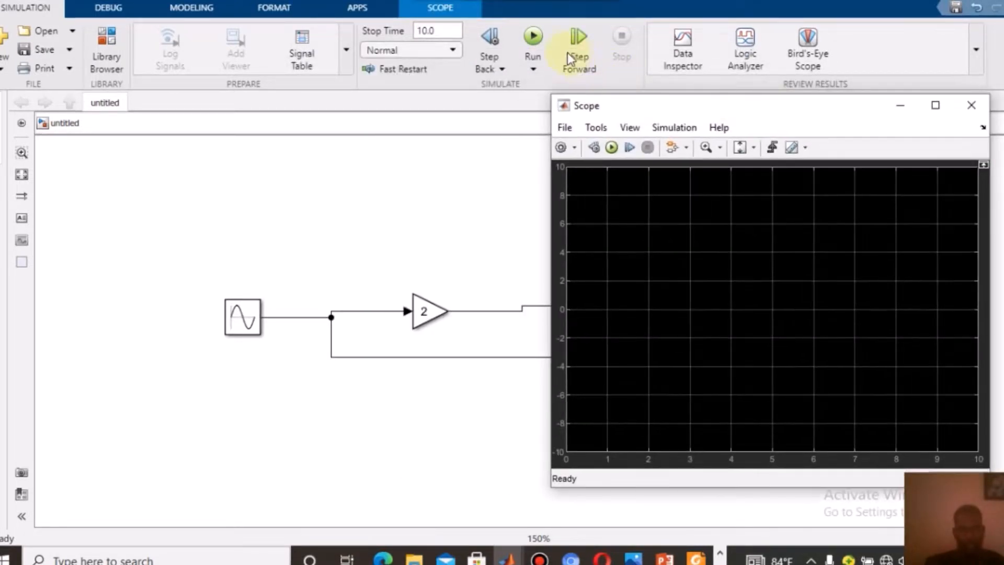
click(534, 38)
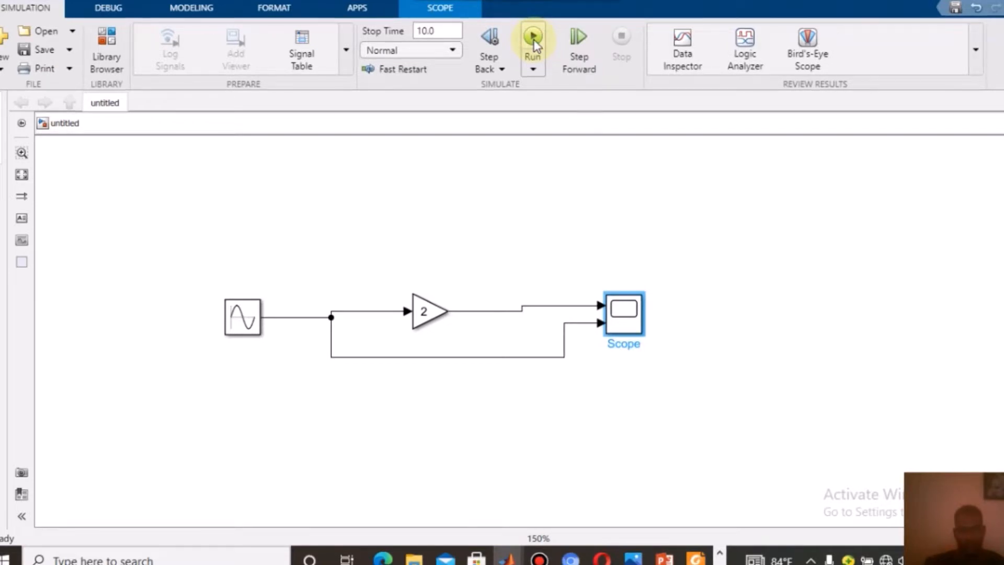
click(534, 44)
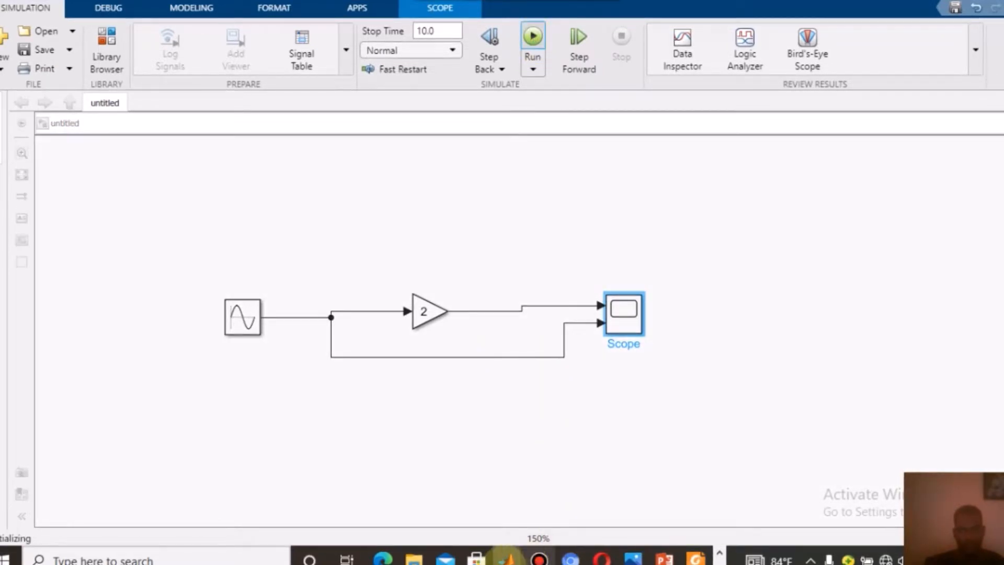
mouse_move(507, 557)
click(759, 484)
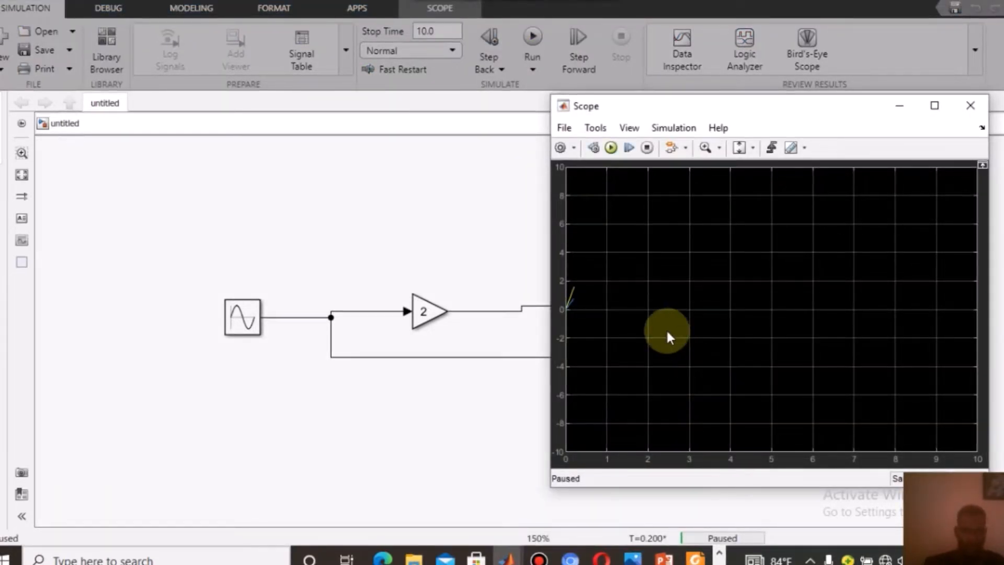
Inspect the plotted signals in the Scope at full-screen size, restore the window, and reposition it over the model.
click(936, 108)
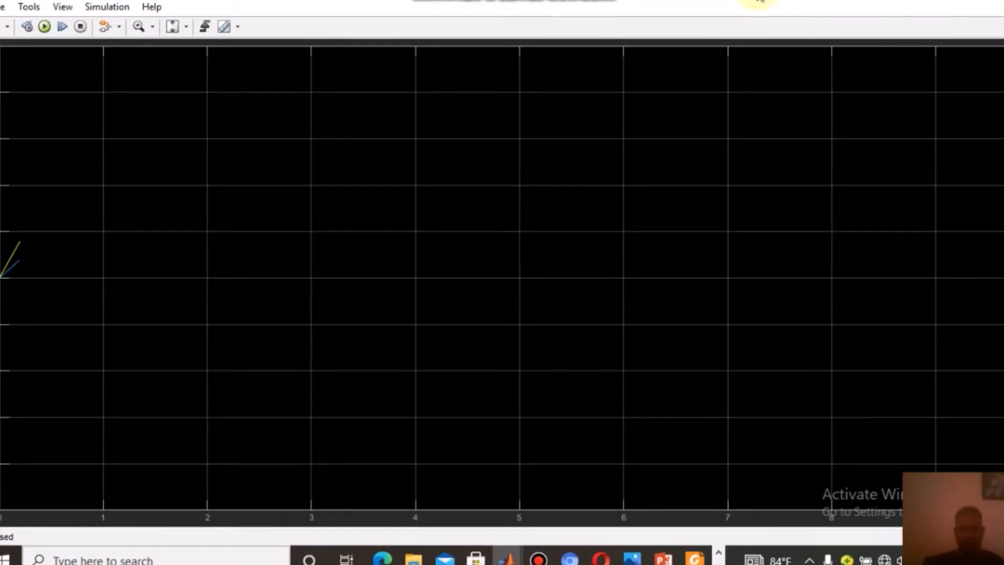
double_click(898, 3)
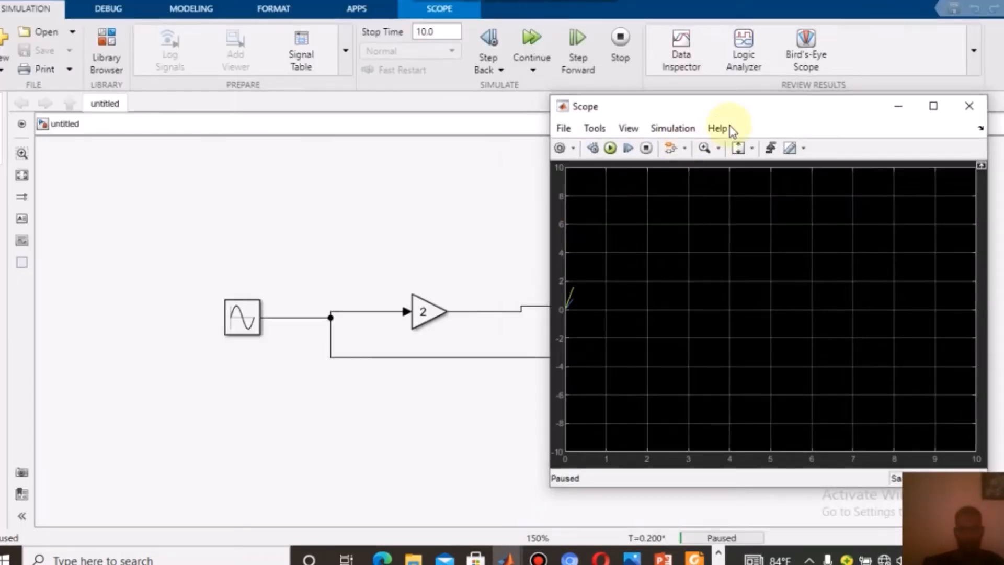
drag(778, 113, 877, 147)
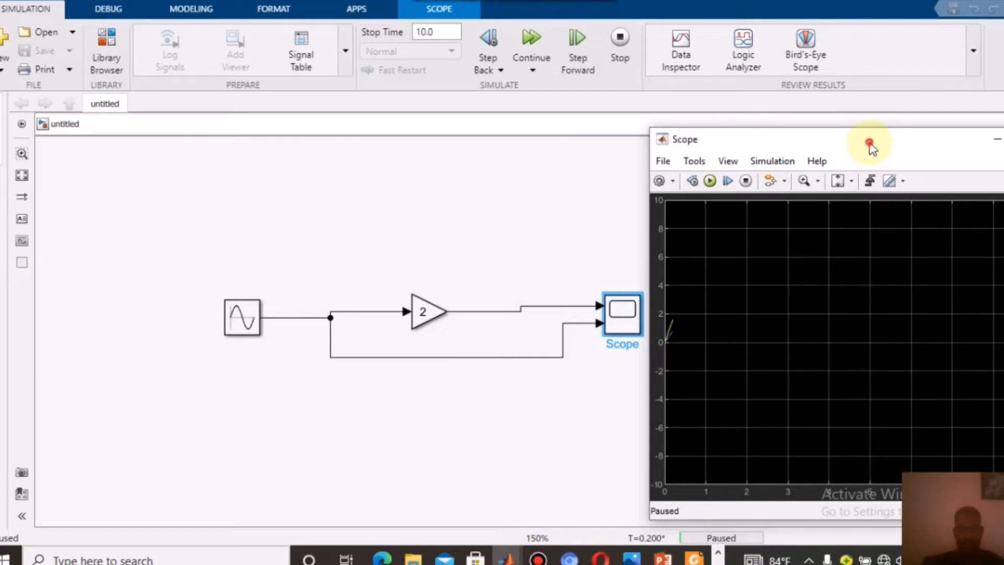
drag(869, 146, 724, 102)
click(725, 104)
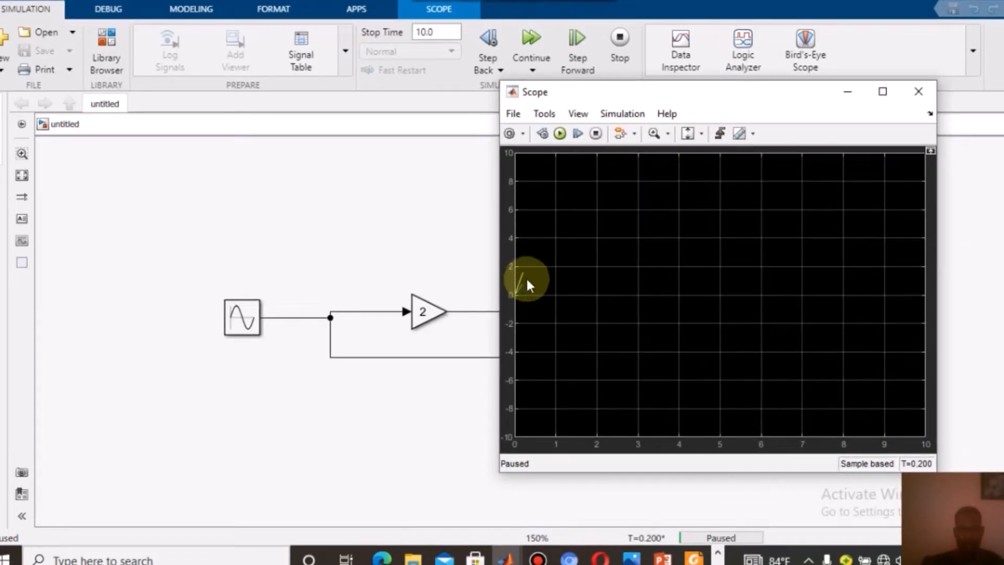
Close the Scope window and continue the paused simulation.
click(917, 93)
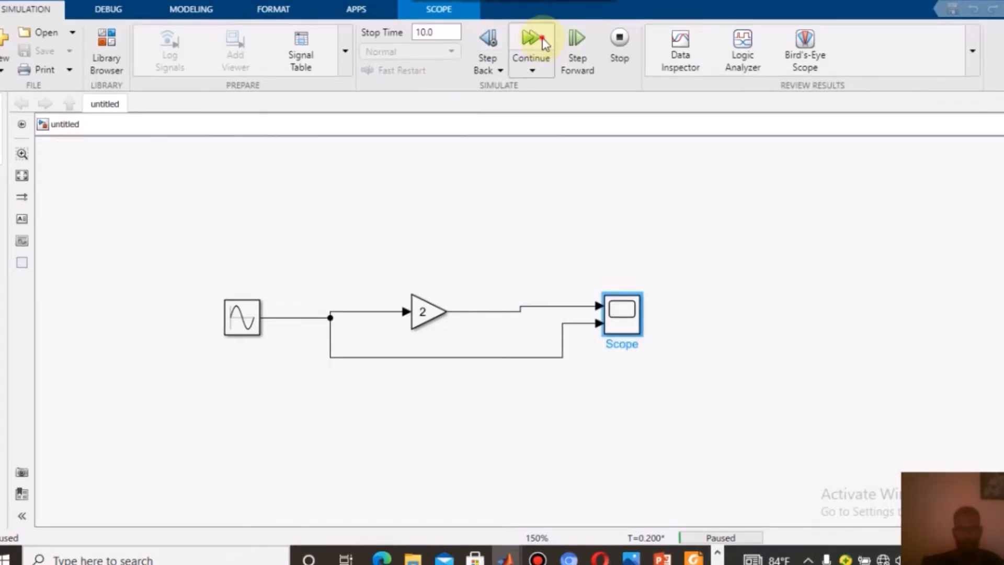
click(544, 42)
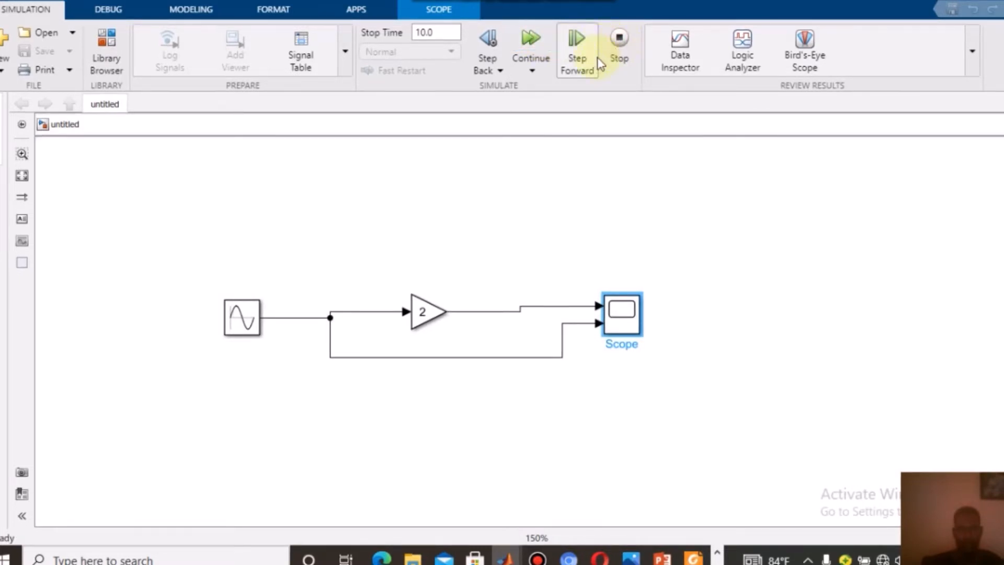
Return to the untitled model and run its simulation again with a stop time of 10.0.
mouse_move(505, 557)
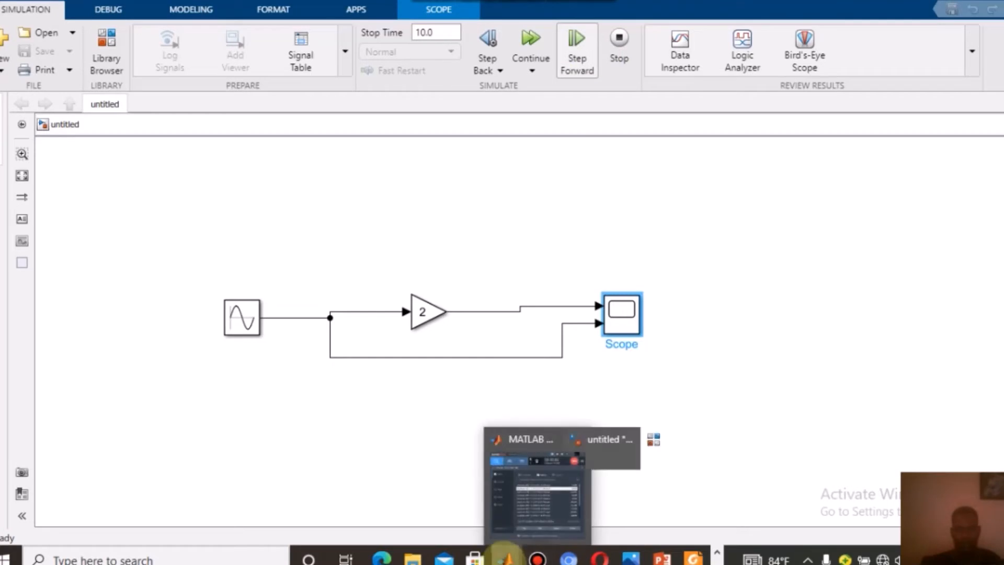
click(492, 490)
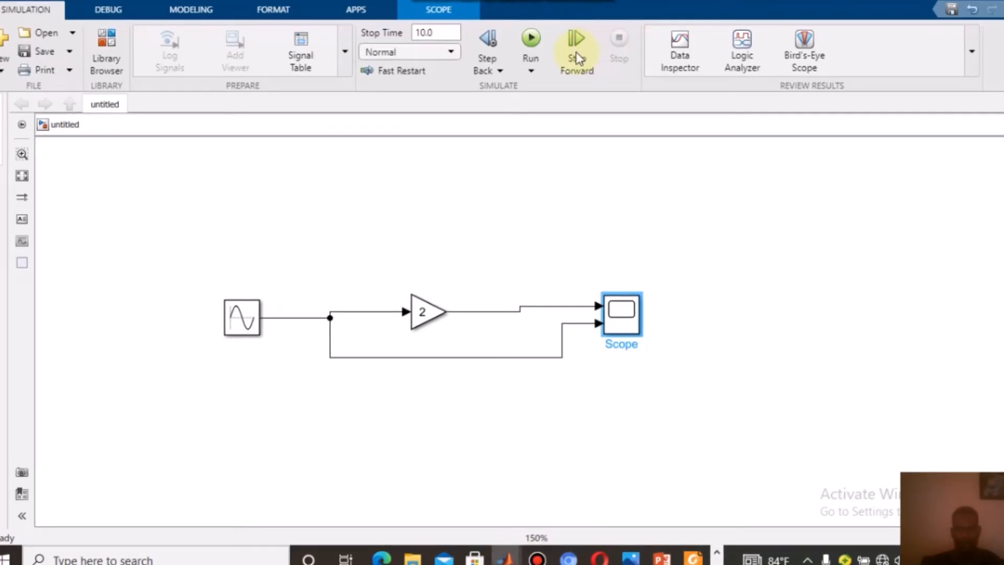
click(538, 47)
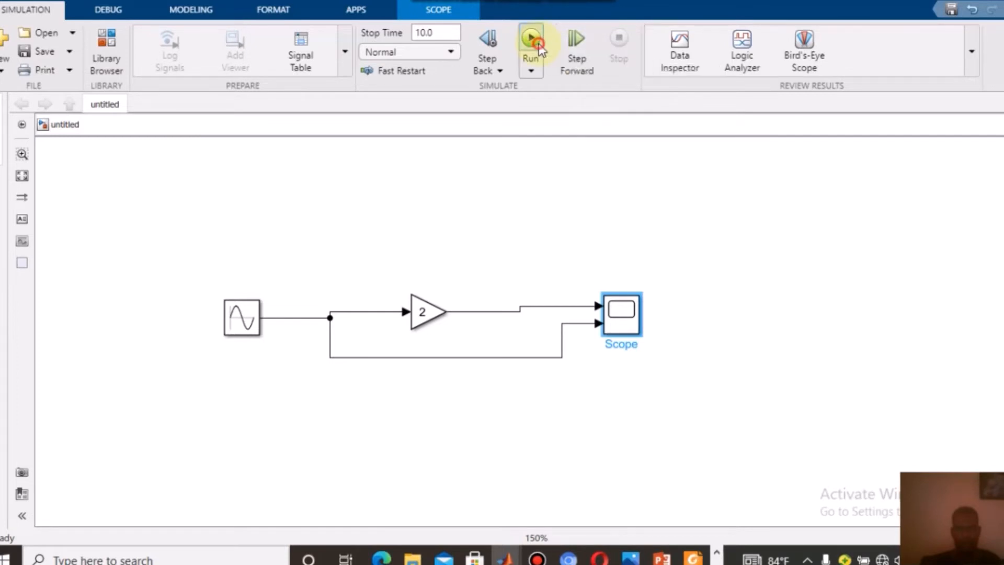